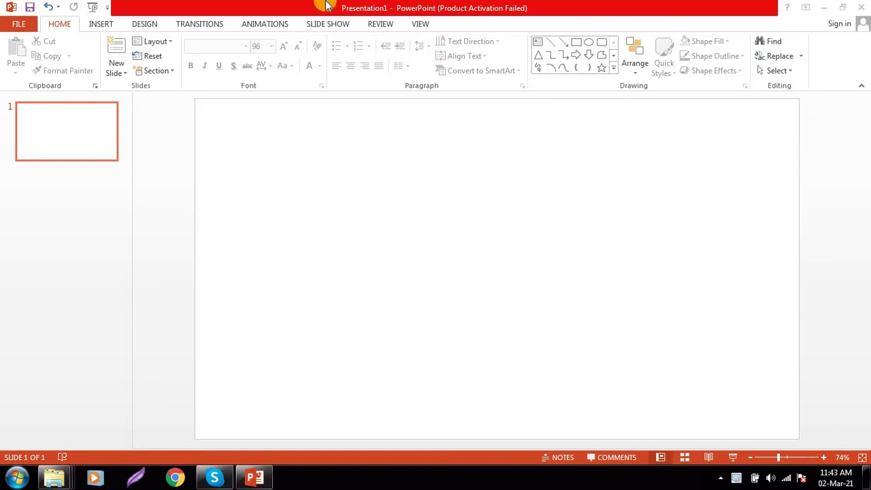
Browse the Export > Change File Type options, then go back to the slide without exporting
{"action": "left_click", "coordinate": [29, 31]}
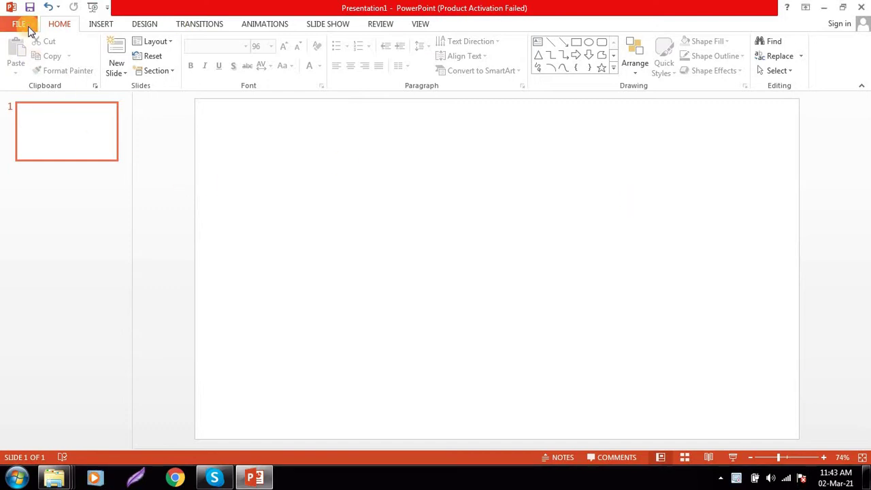
{"action": "left_click", "coordinate": [28, 28]}
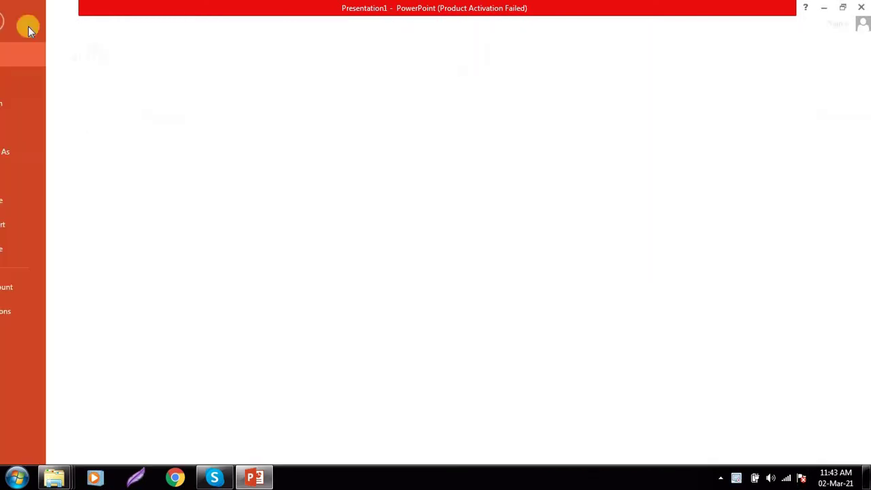
{"action": "left_click", "coordinate": [28, 226]}
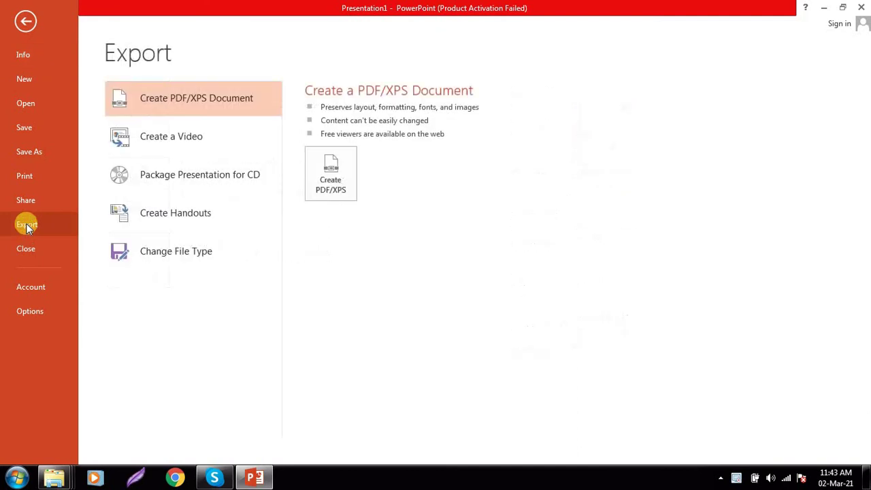
{"action": "left_click", "coordinate": [243, 252]}
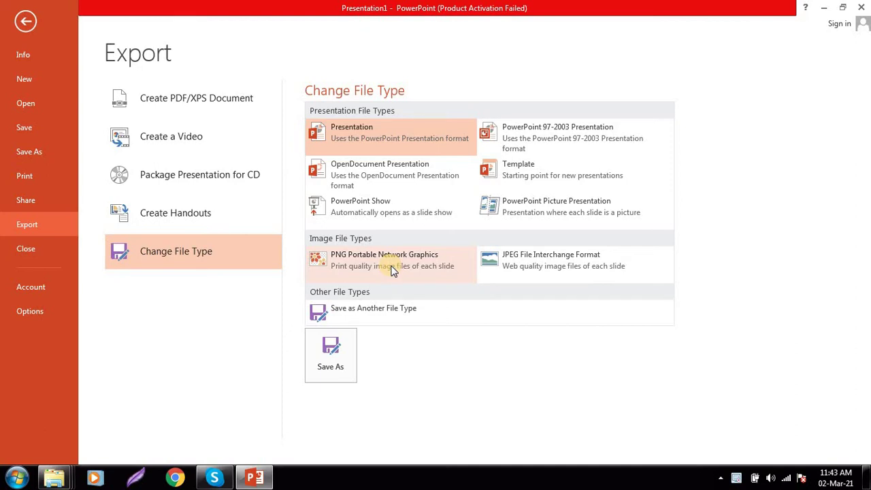
{"action": "left_click", "coordinate": [28, 23]}
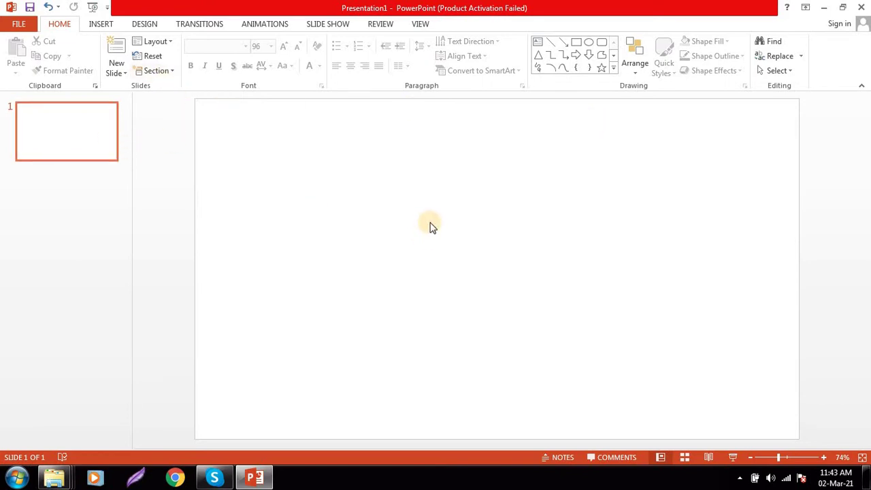
Draw a wide text box across the slide middle and type POWERPOINT
{"action": "left_click", "coordinate": [542, 44]}
{"action": "left_click_drag", "start_coordinate": [261, 192], "coordinate": [689, 335]}
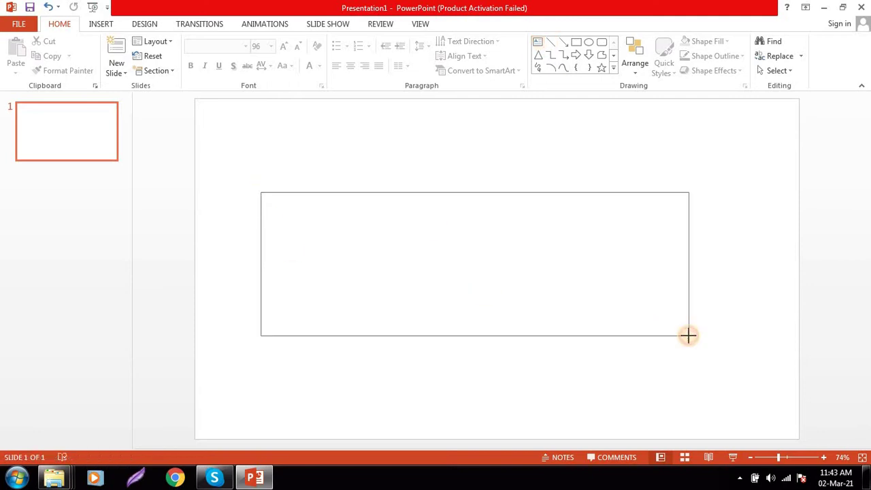
{"action": "type", "text": "P"}
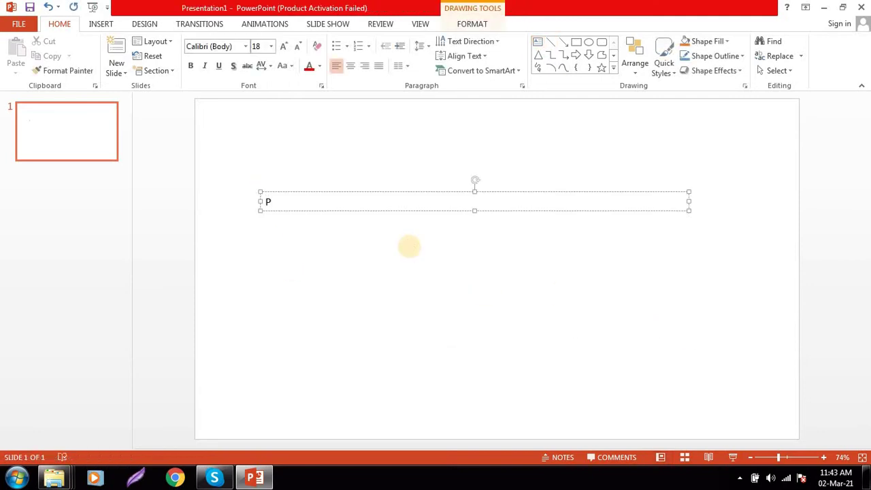
{"action": "type", "text": "OWERPOINT"}
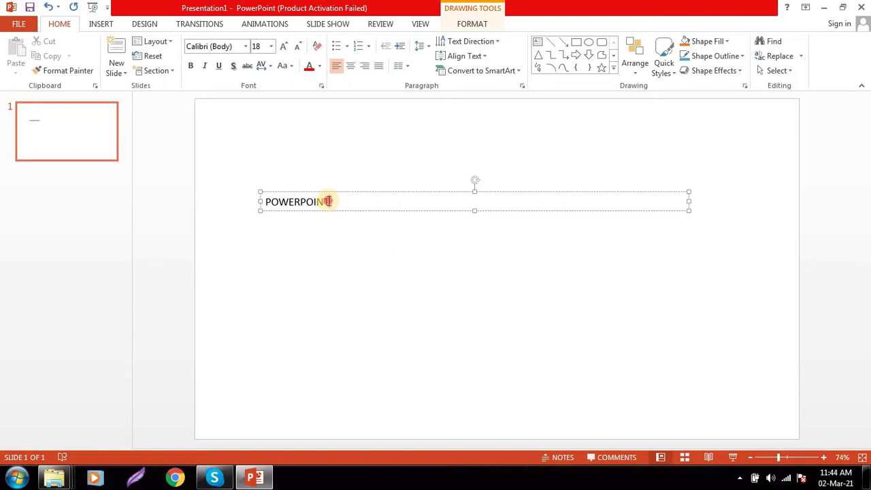
Make POWERPOINT 96-pt Action Jackson and move the text box to the slide centre
{"action": "left_click_drag", "start_coordinate": [329, 202], "coordinate": [197, 203]}
{"action": "left_click", "coordinate": [282, 46]}
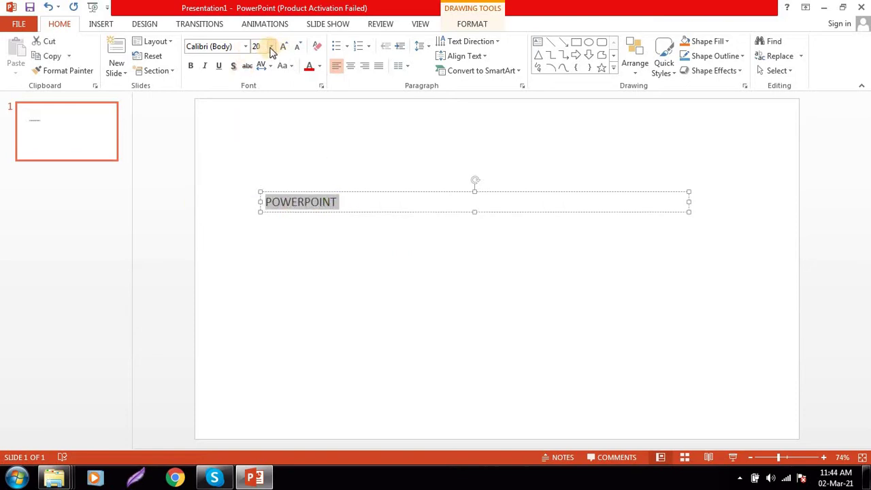
{"action": "left_click", "coordinate": [271, 47]}
{"action": "left_click", "coordinate": [255, 344]}
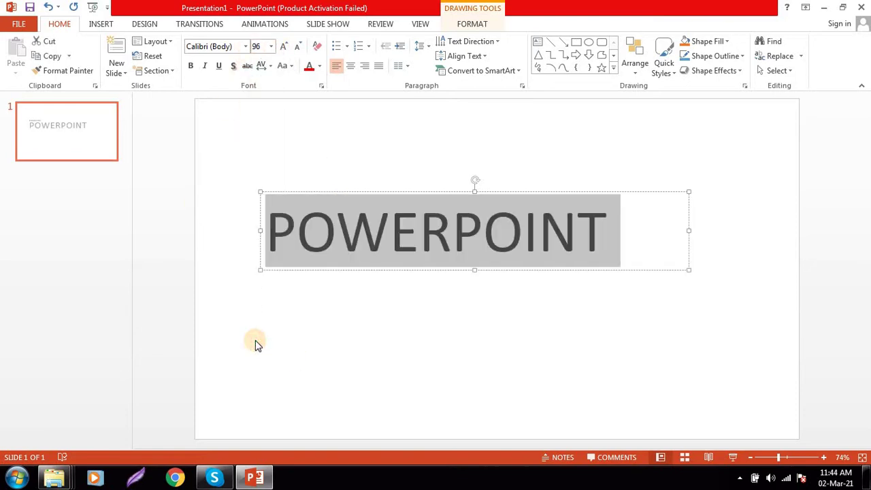
{"action": "left_click", "coordinate": [246, 46]}
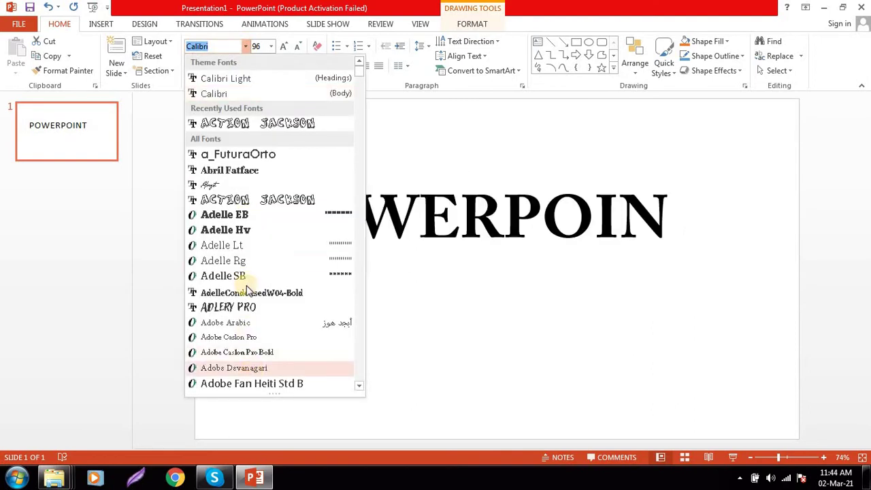
{"action": "left_click", "coordinate": [248, 200]}
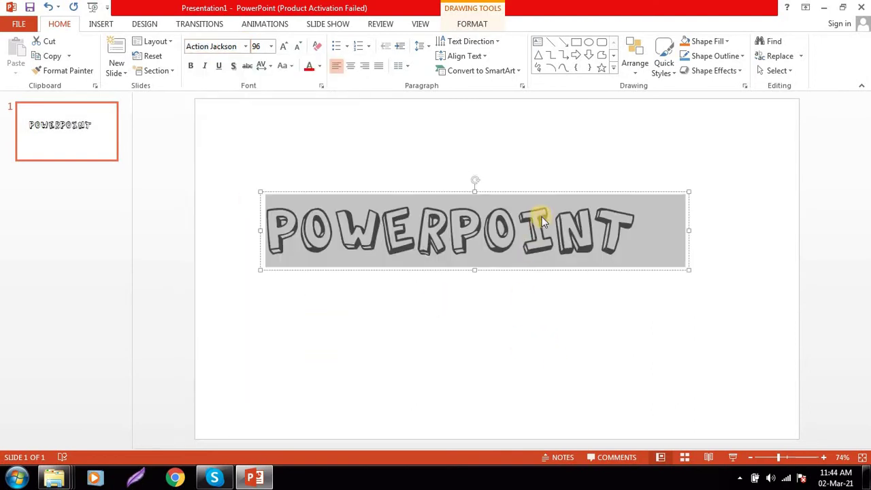
{"action": "left_click_drag", "start_coordinate": [542, 194], "coordinate": [580, 231]}
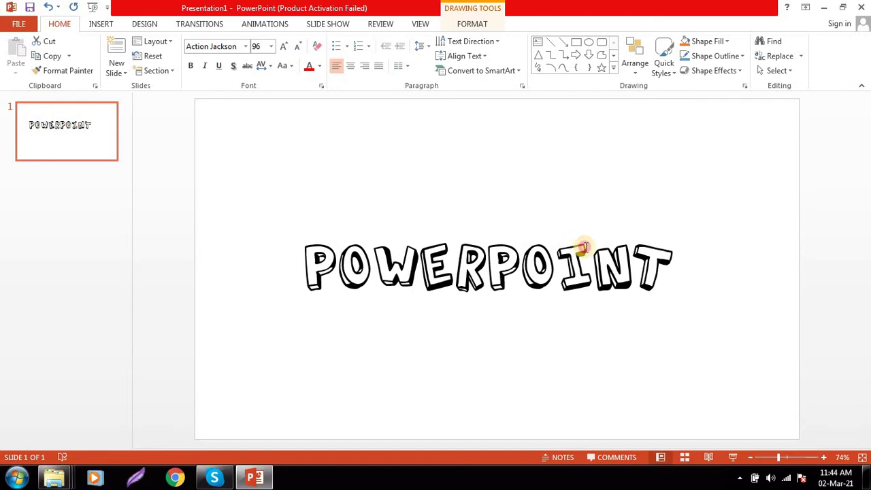
{"action": "left_click", "coordinate": [590, 383]}
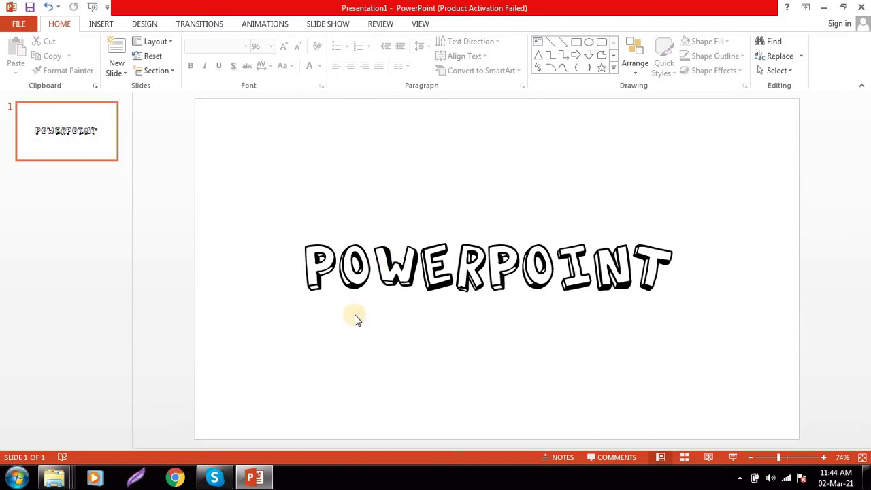
Export only the current slide to the Desktop as Presentation1 in PNG Portable Network Graphics format
{"action": "left_click", "coordinate": [15, 25]}
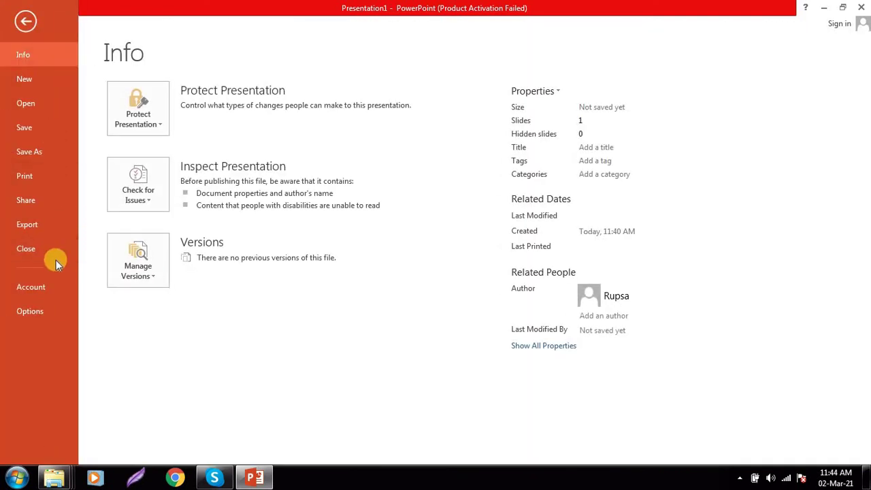
{"action": "left_click", "coordinate": [50, 224]}
{"action": "left_click", "coordinate": [202, 249]}
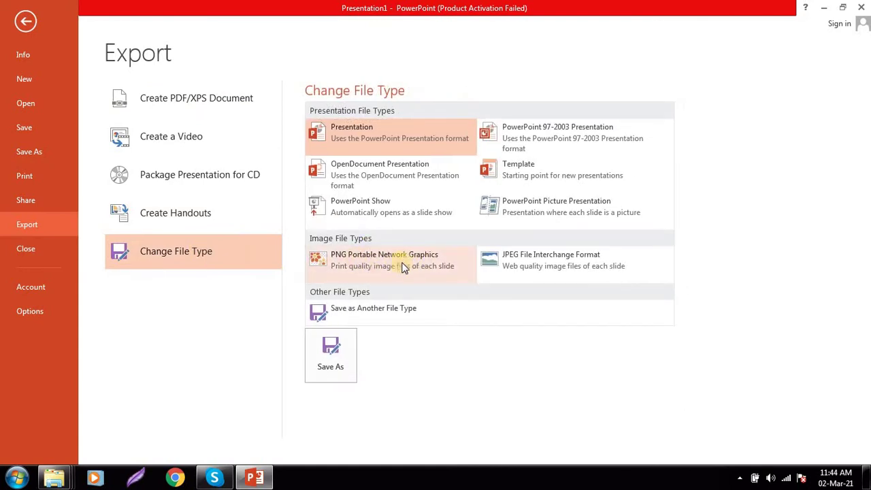
{"action": "left_click", "coordinate": [402, 267]}
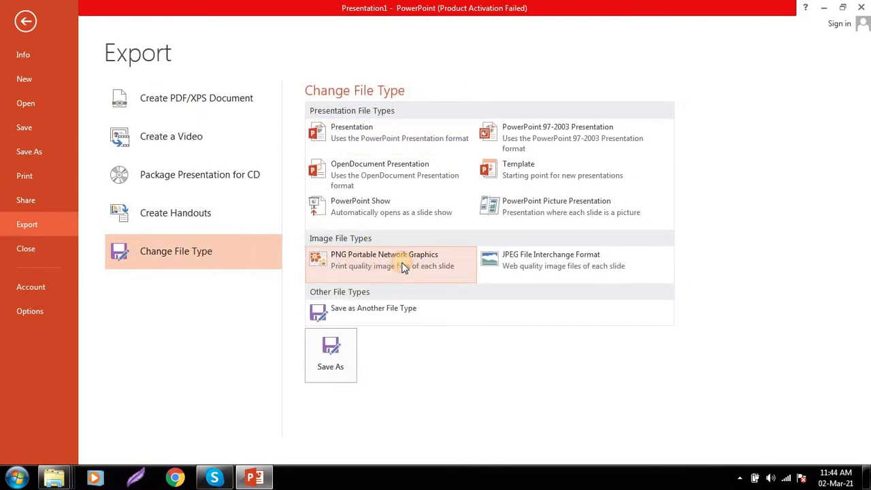
{"action": "left_click", "coordinate": [333, 350]}
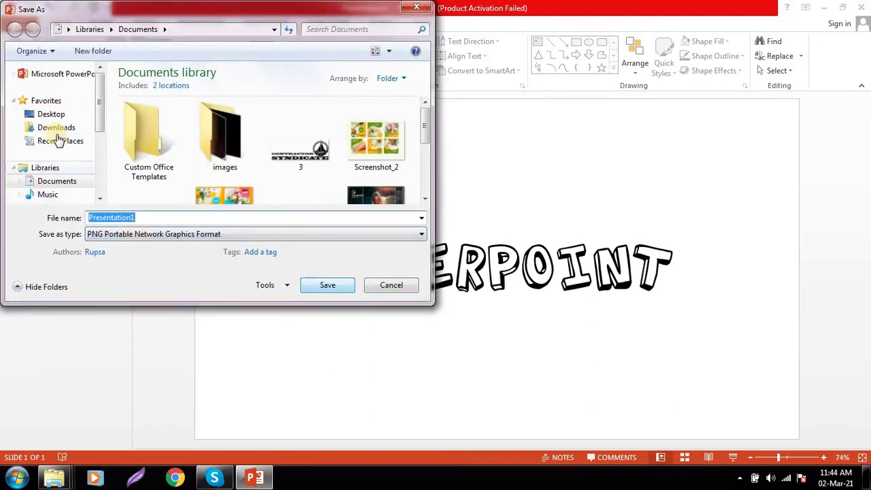
{"action": "left_click", "coordinate": [51, 113]}
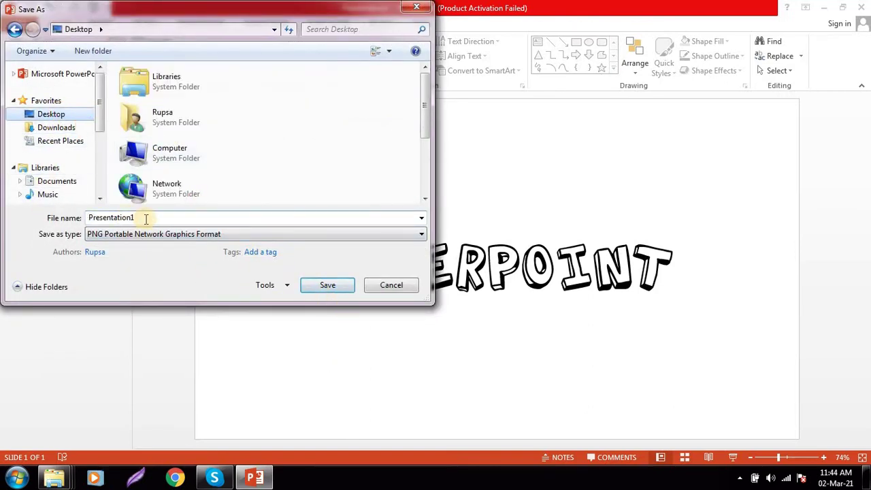
{"action": "left_click", "coordinate": [325, 285]}
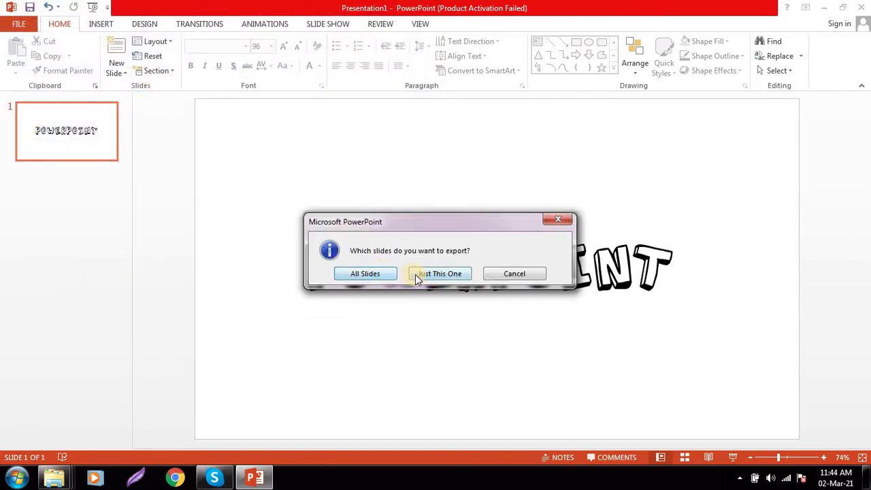
{"action": "left_click", "coordinate": [441, 274]}
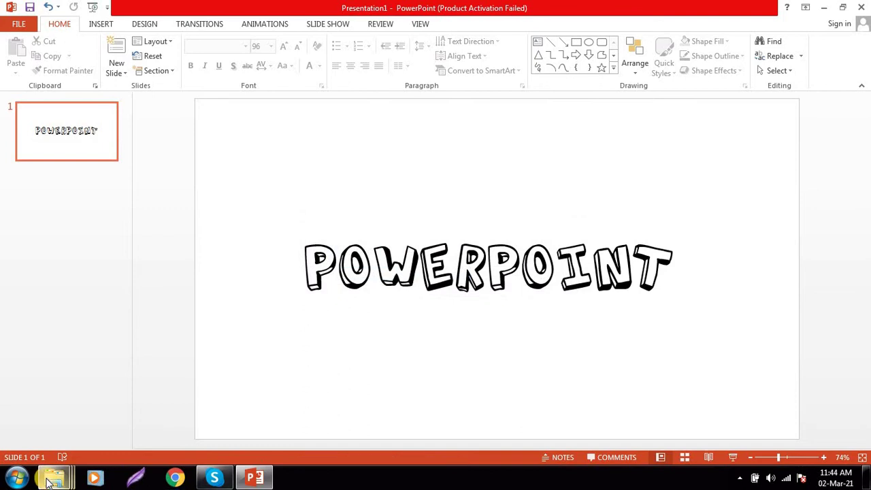
{"action": "mouse_move", "coordinate": [49, 482]}
{"action": "left_click", "coordinate": [501, 347]}
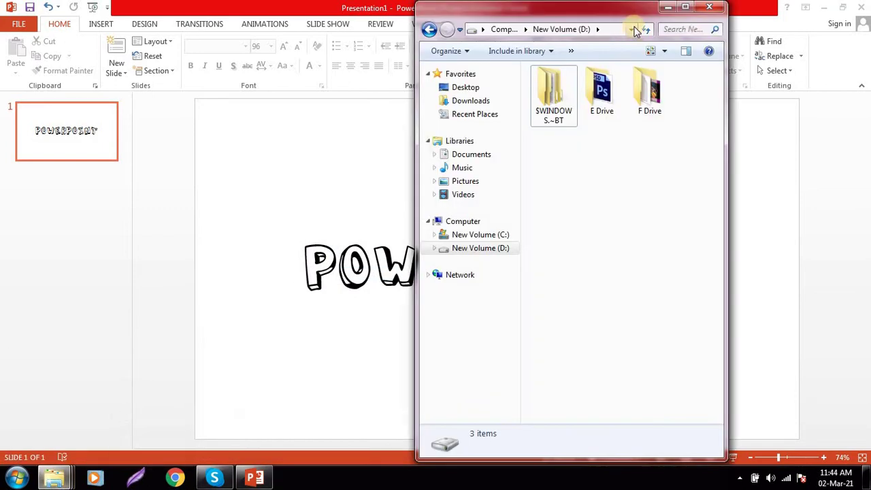
{"action": "left_click", "coordinate": [686, 7]}
{"action": "left_click", "coordinate": [52, 83]}
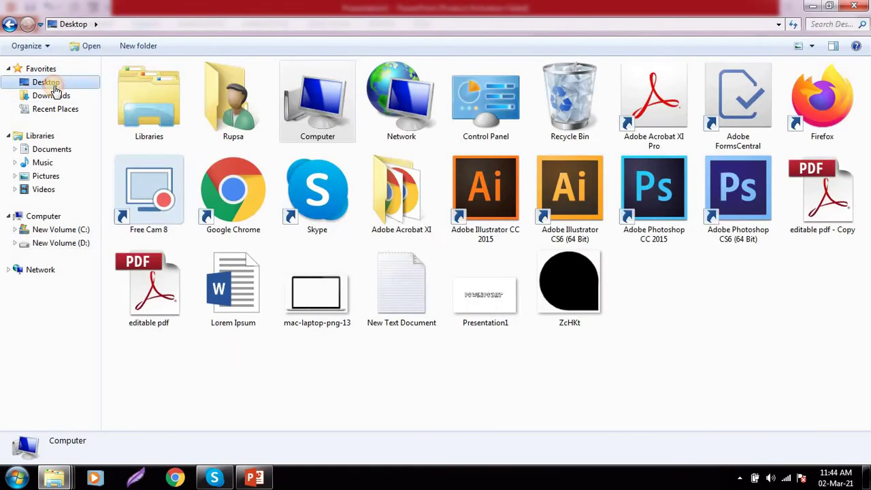
{"action": "double_click", "coordinate": [485, 315]}
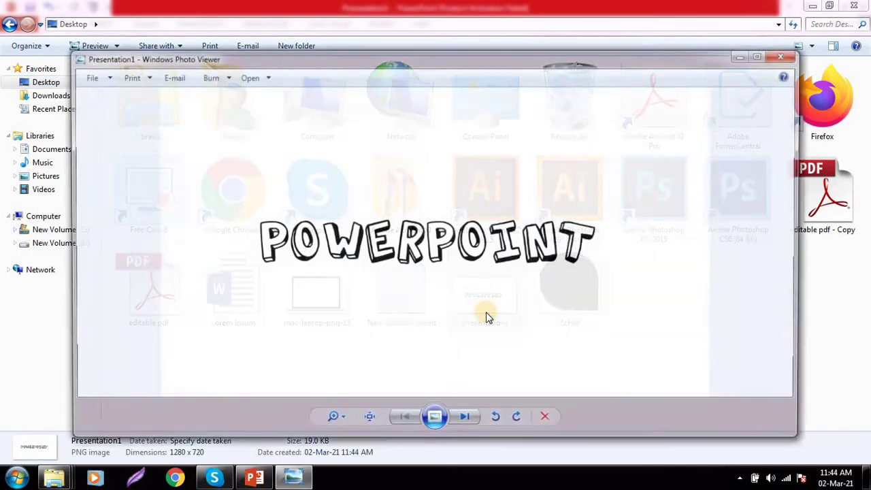
{"action": "left_click", "coordinate": [757, 57]}
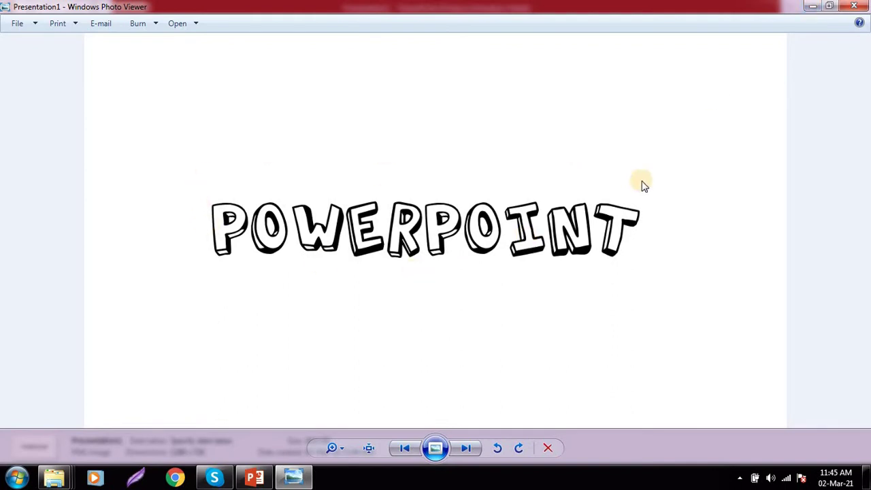
{"action": "left_click", "coordinate": [813, 6]}
{"action": "left_click", "coordinate": [254, 478]}
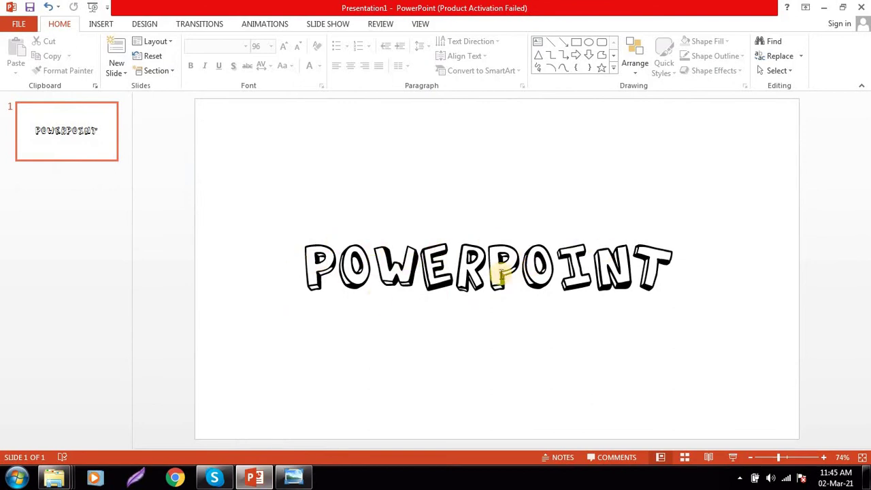
Save the POWERPOINT text box with Save as Picture as Picture1, PNG type, on the Desktop
{"action": "right_click", "coordinate": [547, 258]}
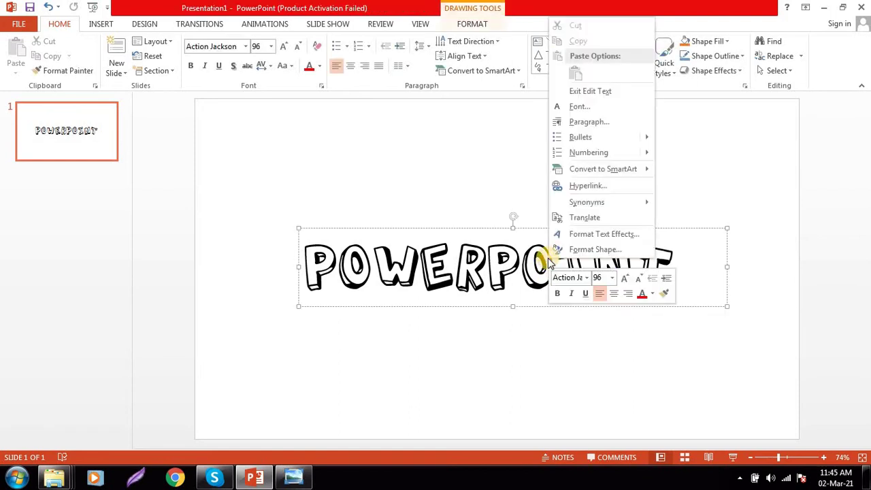
{"action": "left_click", "coordinate": [531, 226]}
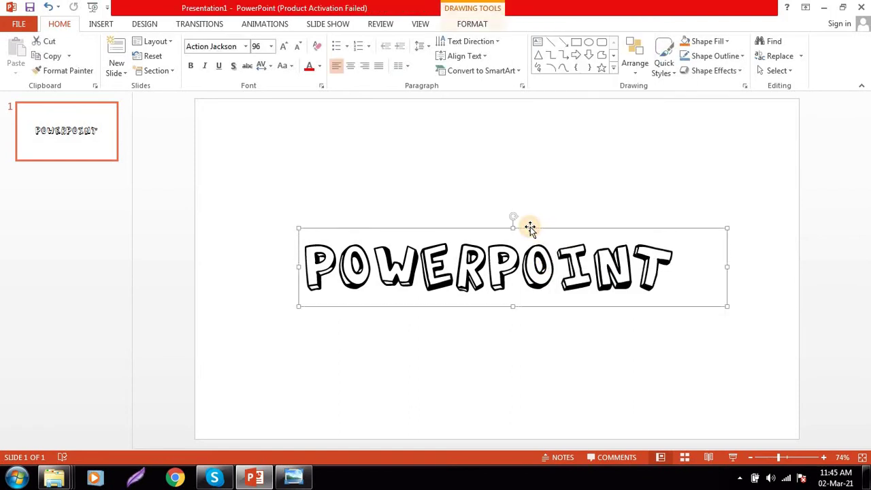
{"action": "right_click", "coordinate": [530, 227]}
{"action": "right_click", "coordinate": [496, 227]}
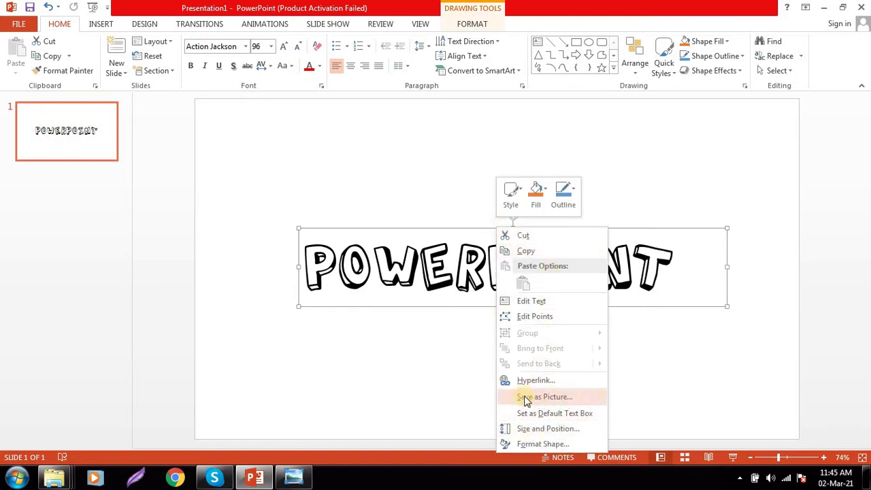
{"action": "left_click", "coordinate": [559, 398]}
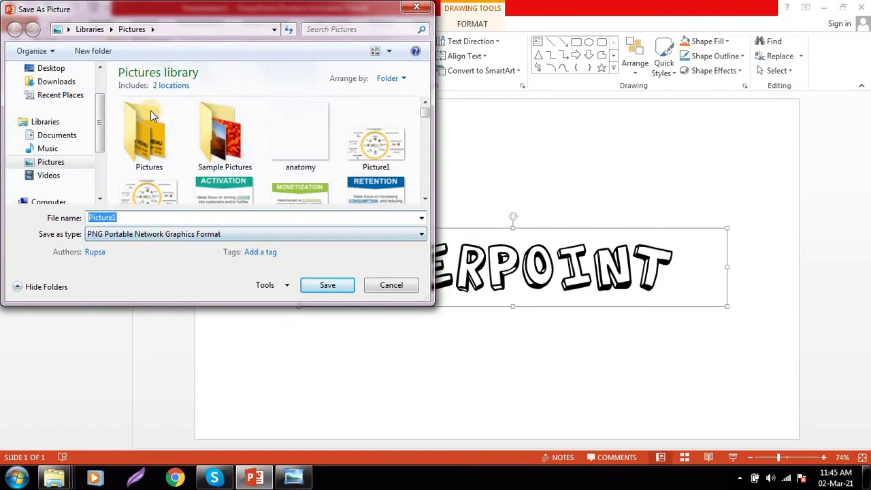
{"action": "left_click", "coordinate": [60, 73]}
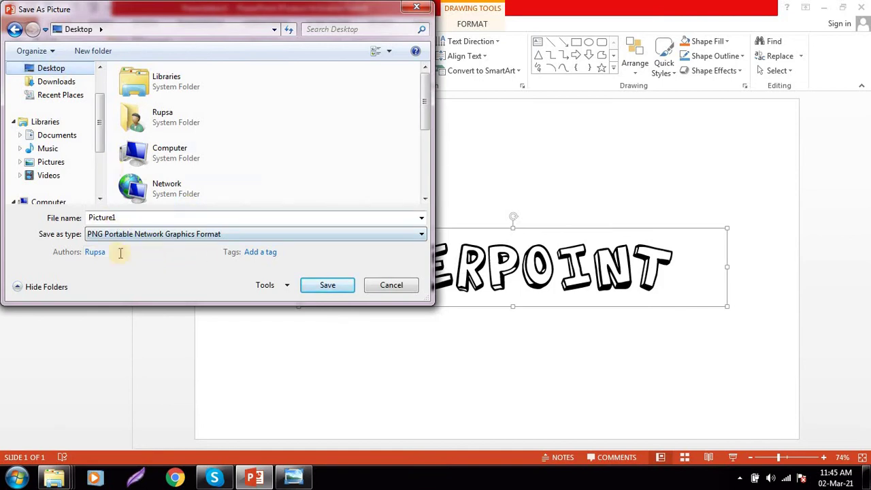
{"action": "left_click", "coordinate": [213, 238]}
{"action": "left_click", "coordinate": [317, 286]}
{"action": "left_click", "coordinate": [55, 478]}
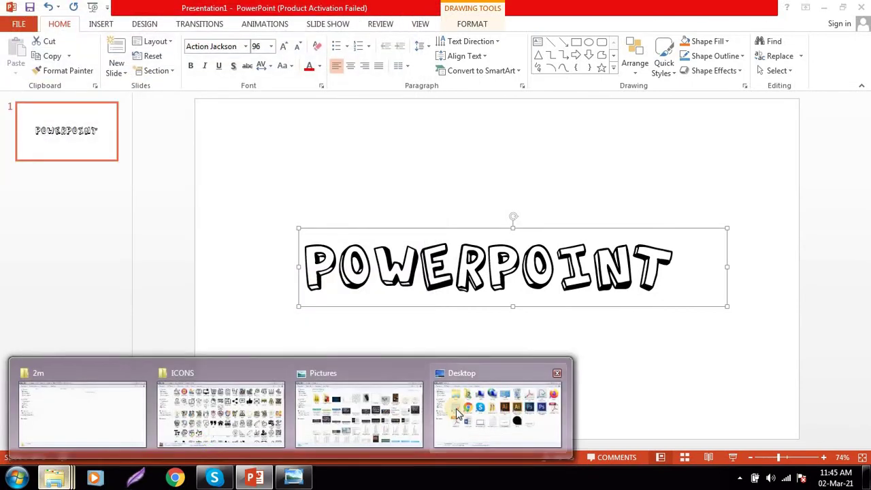
{"action": "left_click", "coordinate": [530, 382]}
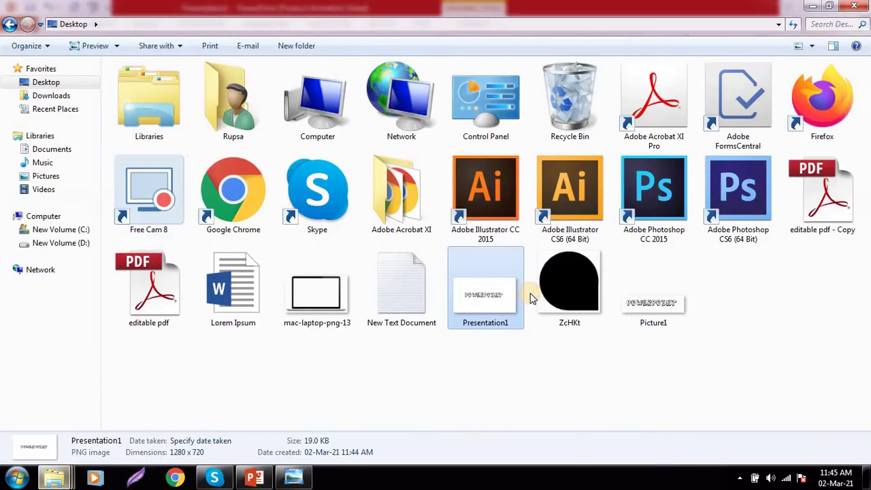
{"action": "left_click", "coordinate": [651, 322]}
{"action": "double_click", "coordinate": [649, 319]}
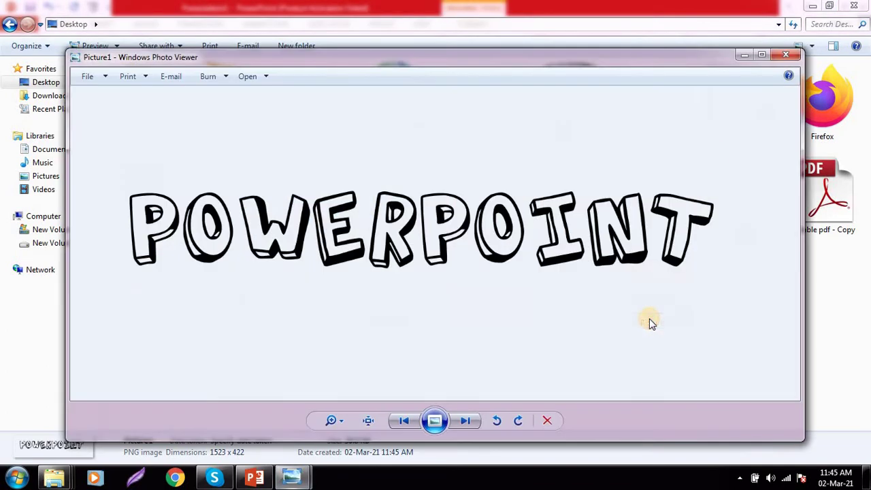
{"action": "left_click", "coordinate": [761, 55]}
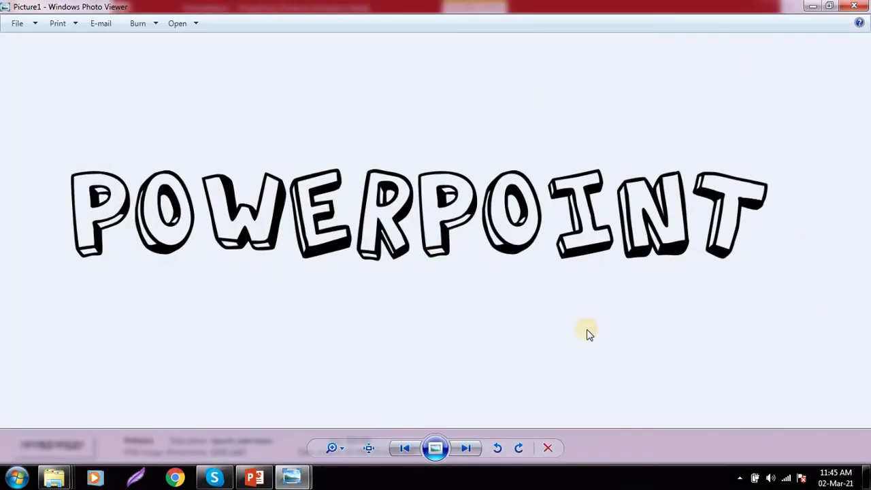
{"action": "key", "text": "Right"}
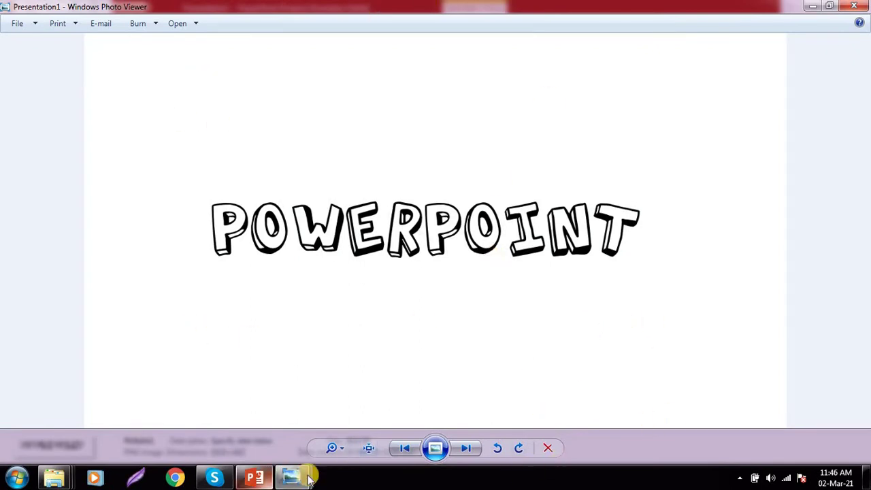
{"action": "mouse_move", "coordinate": [304, 475]}
{"action": "left_click", "coordinate": [341, 421]}
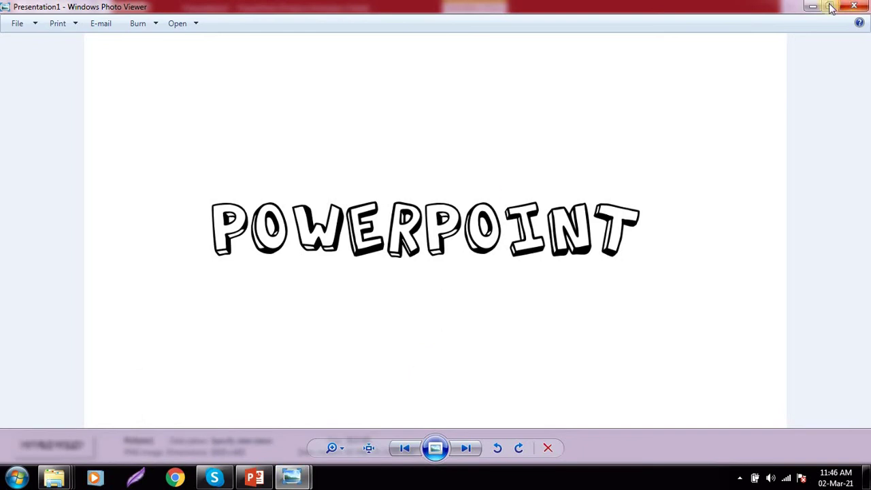
{"action": "left_click", "coordinate": [854, 6]}
{"action": "double_click", "coordinate": [658, 281]}
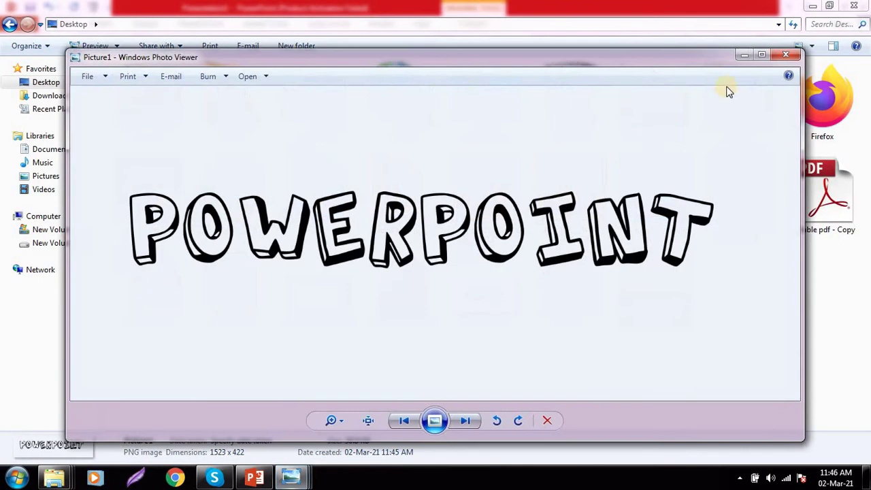
{"action": "left_click", "coordinate": [770, 55]}
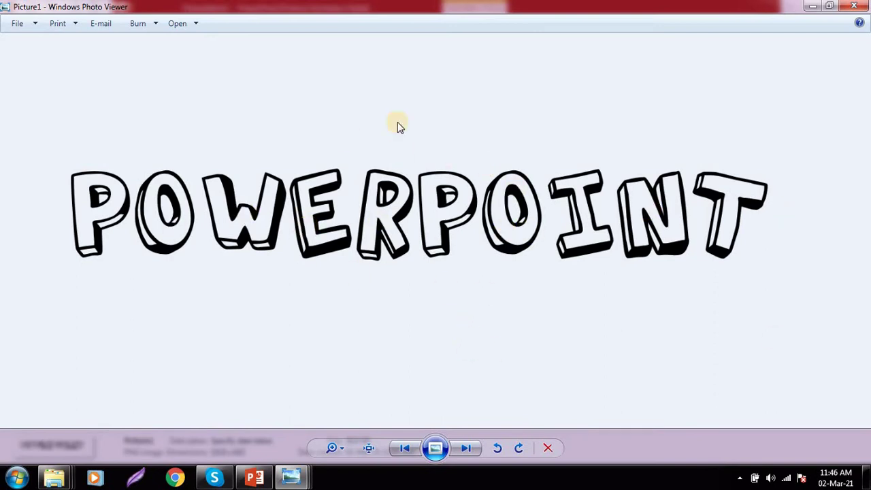
{"action": "left_click", "coordinate": [816, 12]}
{"action": "left_click", "coordinate": [254, 478]}
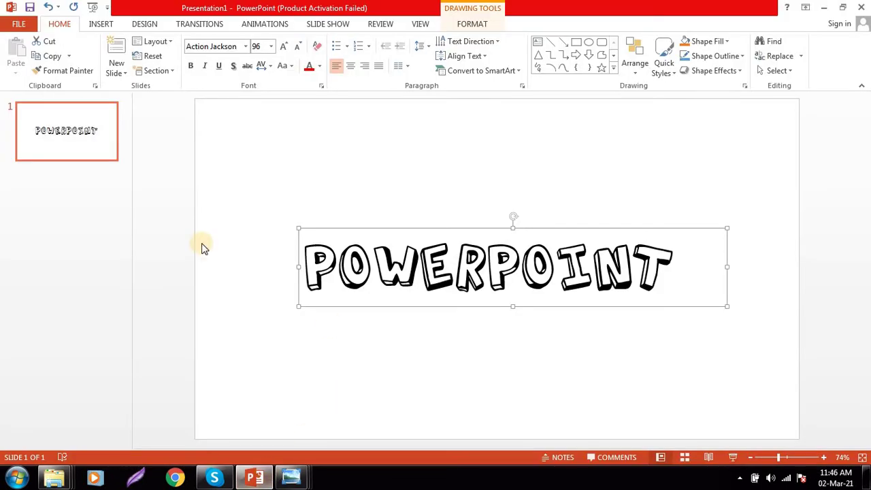
Insert a new slide after slide 1 and delete both of its placeholders
{"action": "right_click", "coordinate": [58, 145]}
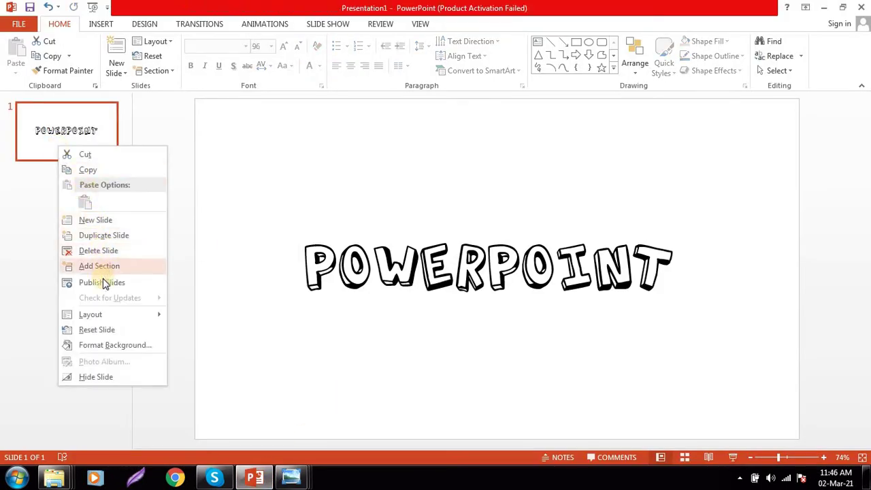
{"action": "left_click", "coordinate": [101, 220]}
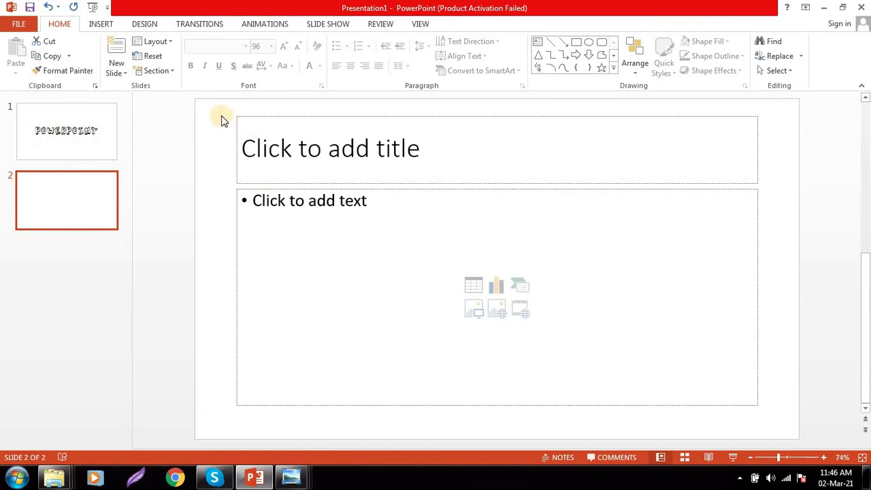
{"action": "left_click_drag", "start_coordinate": [223, 120], "coordinate": [771, 421]}
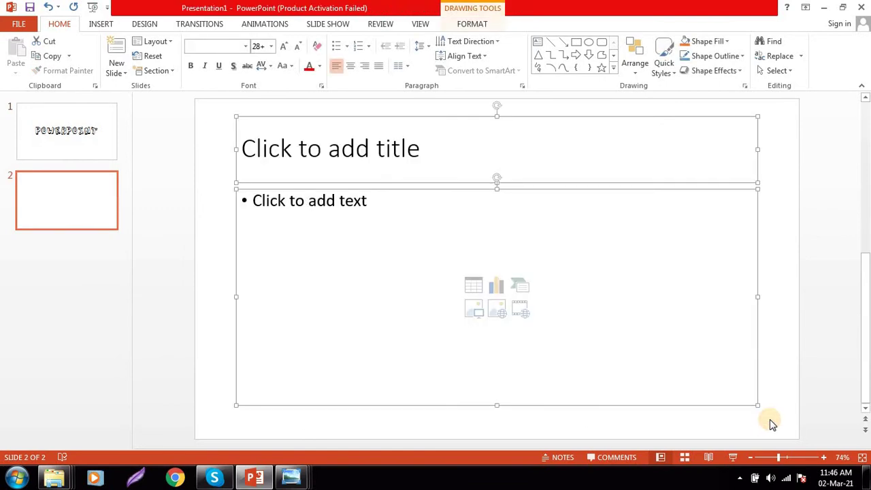
{"action": "key", "text": "Delete"}
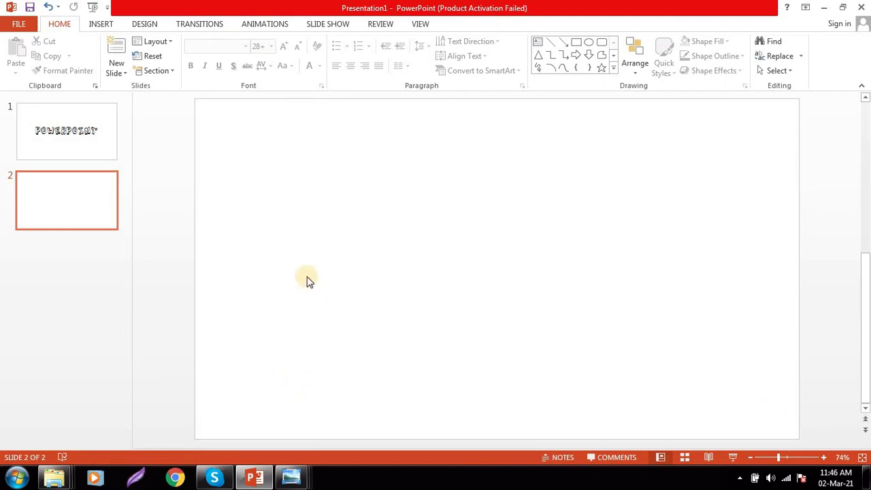
Drag the ag accountant icon from the ICONS folder onto slide 2 and centre it
{"action": "mouse_move", "coordinate": [54, 479]}
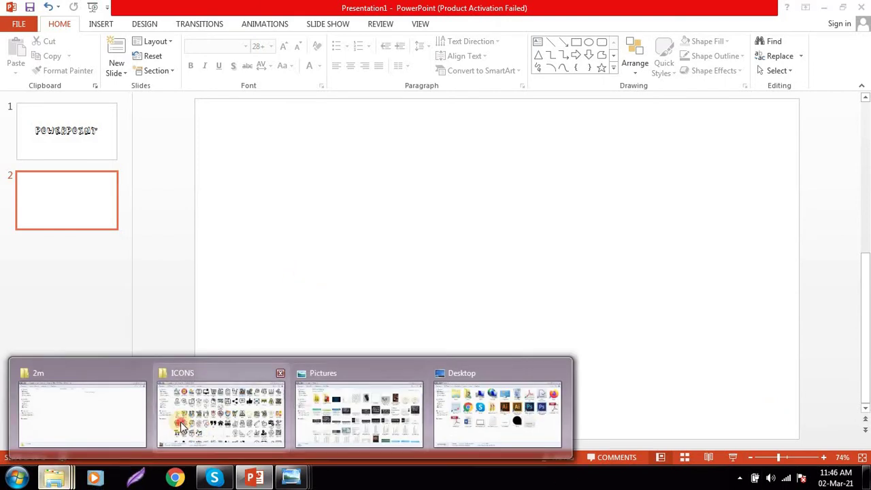
{"action": "left_click", "coordinate": [221, 410]}
{"action": "mouse_move", "coordinate": [579, 89]}
{"action": "left_mouse_down"}
{"action": "mouse_move", "coordinate": [255, 483]}
{"action": "mouse_move", "coordinate": [463, 247]}
{"action": "left_mouse_up"}
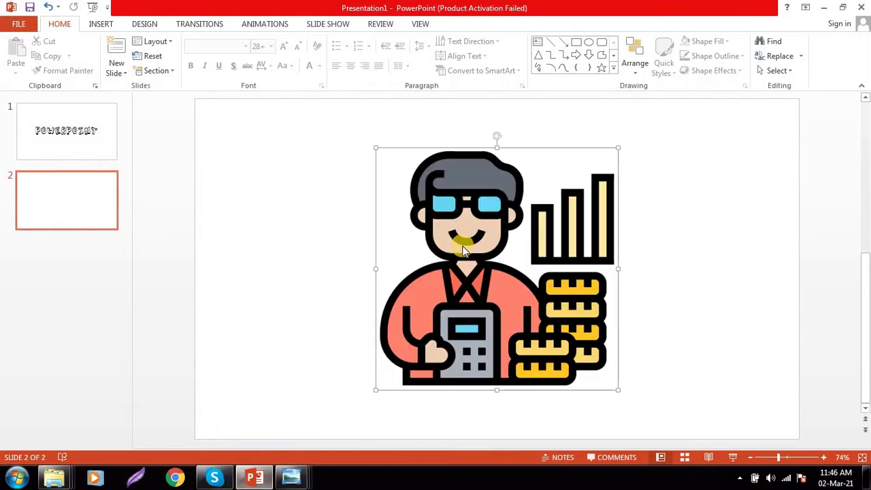
{"action": "left_click_drag", "start_coordinate": [520, 273], "coordinate": [469, 310]}
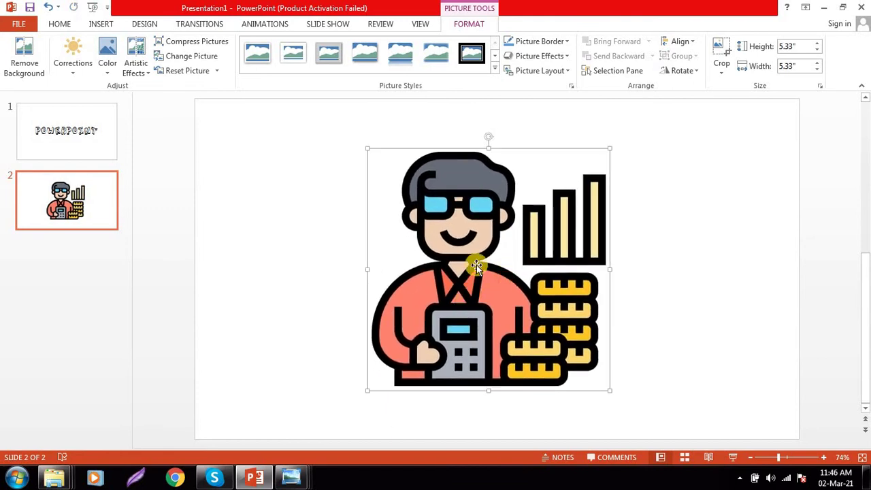
{"action": "left_click_drag", "start_coordinate": [477, 265], "coordinate": [486, 266]}
{"action": "left_click", "coordinate": [288, 149]}
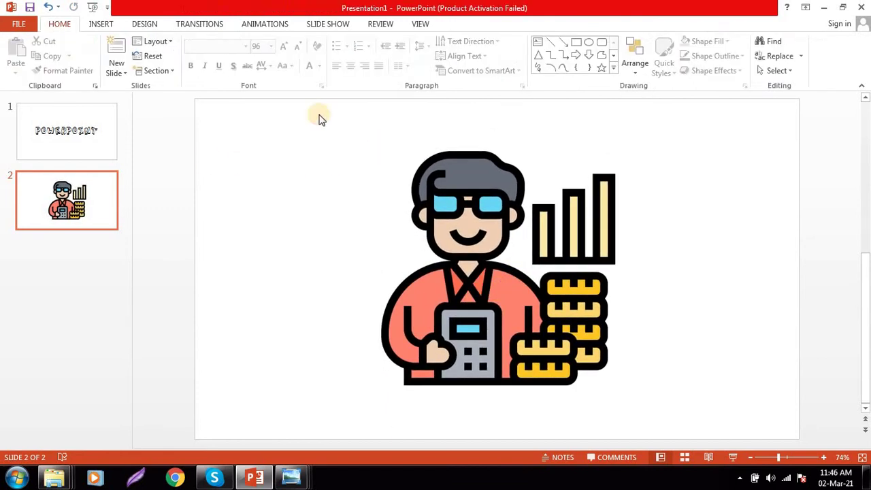
{"action": "left_click", "coordinate": [19, 24]}
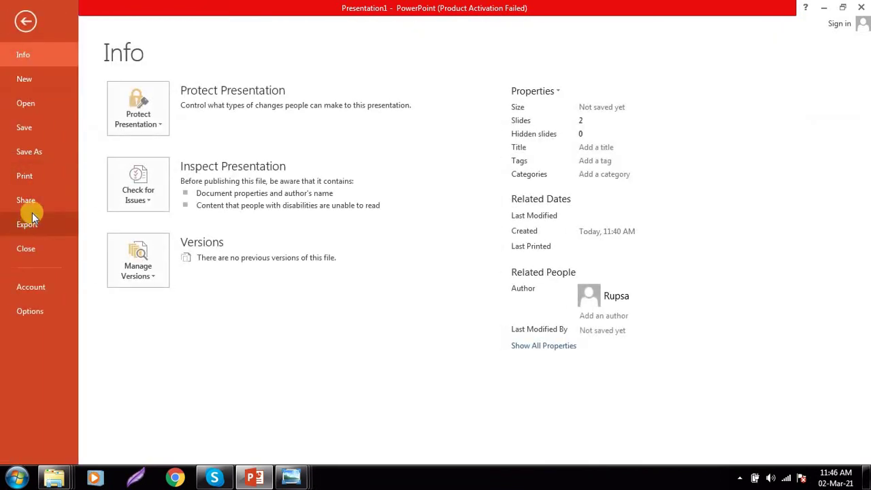
{"action": "left_click", "coordinate": [25, 21]}
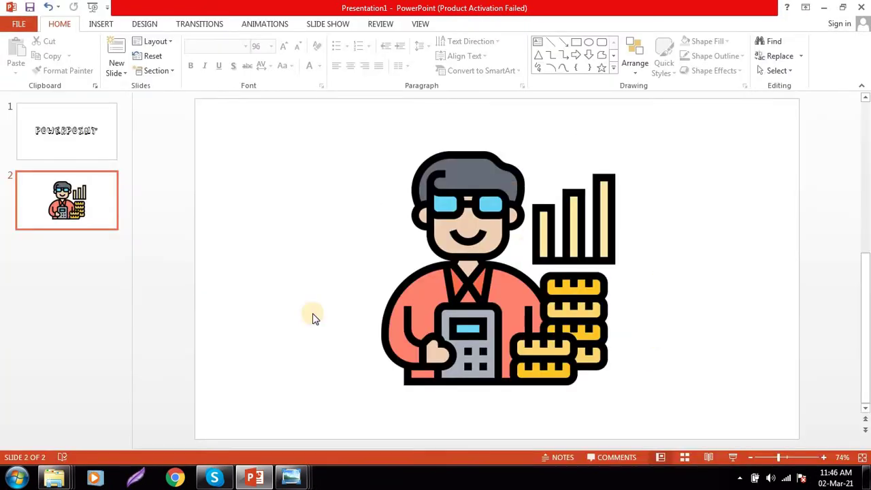
Save the accountant icon picture to the Desktop as Picture2 in PNG format
{"action": "left_click", "coordinate": [463, 317]}
{"action": "right_click", "coordinate": [470, 263]}
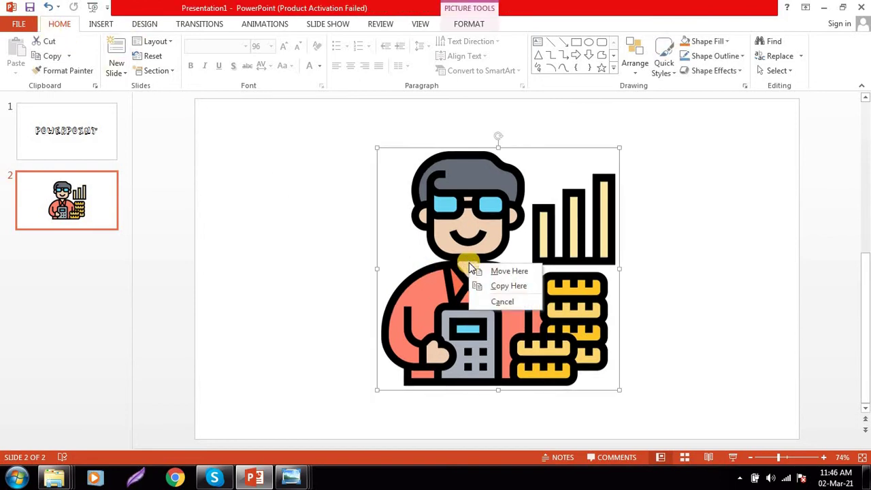
{"action": "right_click", "coordinate": [469, 202]}
{"action": "left_click", "coordinate": [515, 374]}
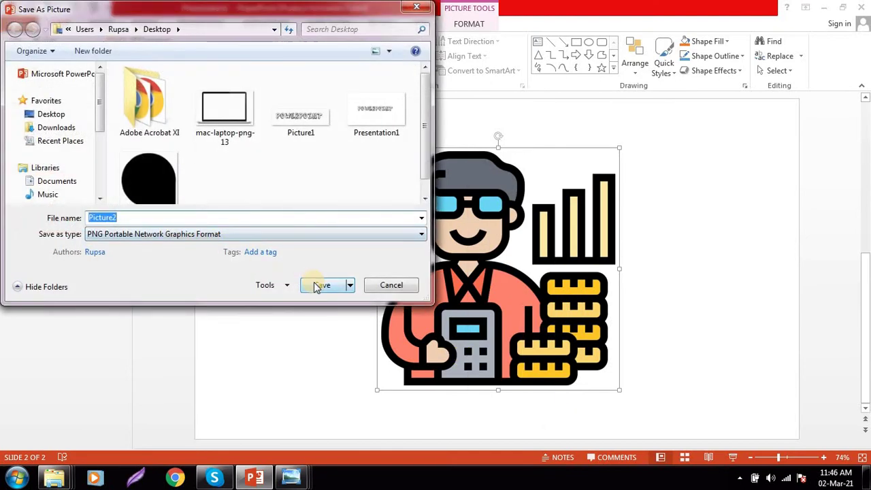
{"action": "left_click", "coordinate": [316, 287]}
{"action": "mouse_move", "coordinate": [56, 477]}
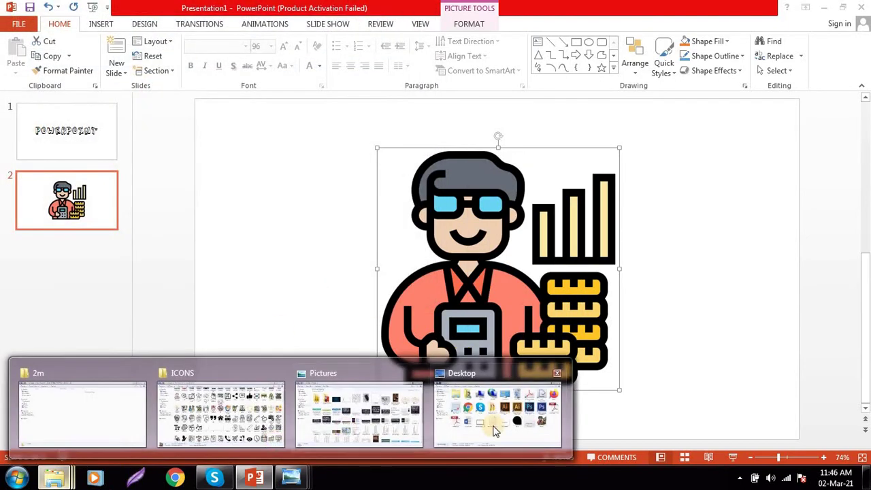
{"action": "left_click", "coordinate": [495, 431]}
Open Picture2 in Photo Viewer to check it, then minimize the viewer and return to PowerPoint
{"action": "left_click", "coordinate": [727, 326]}
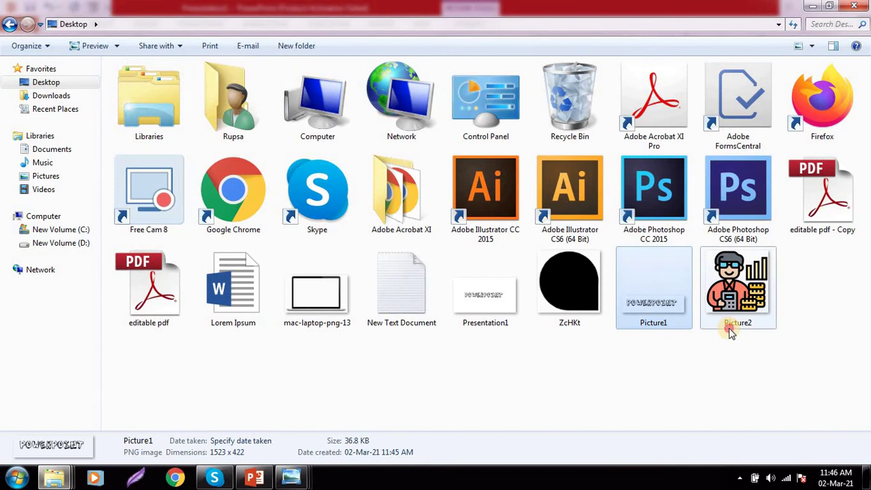
{"action": "double_click", "coordinate": [719, 279]}
{"action": "left_click", "coordinate": [763, 57]}
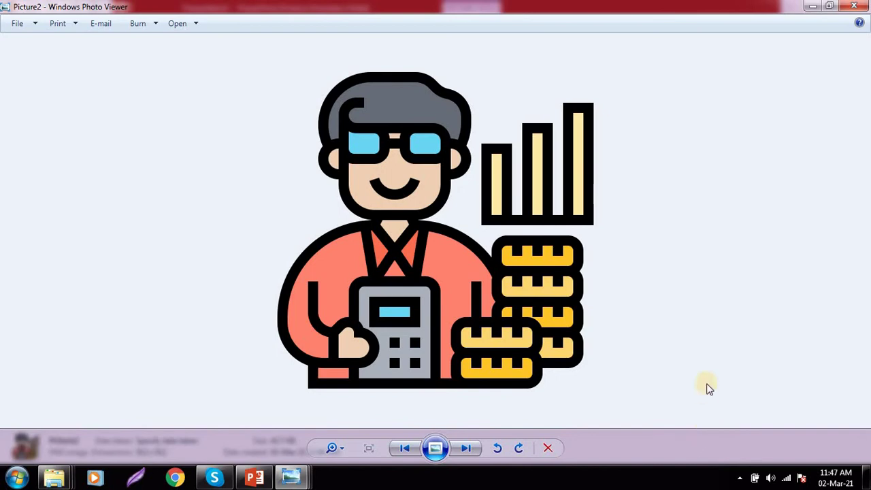
{"action": "left_click", "coordinate": [812, 6]}
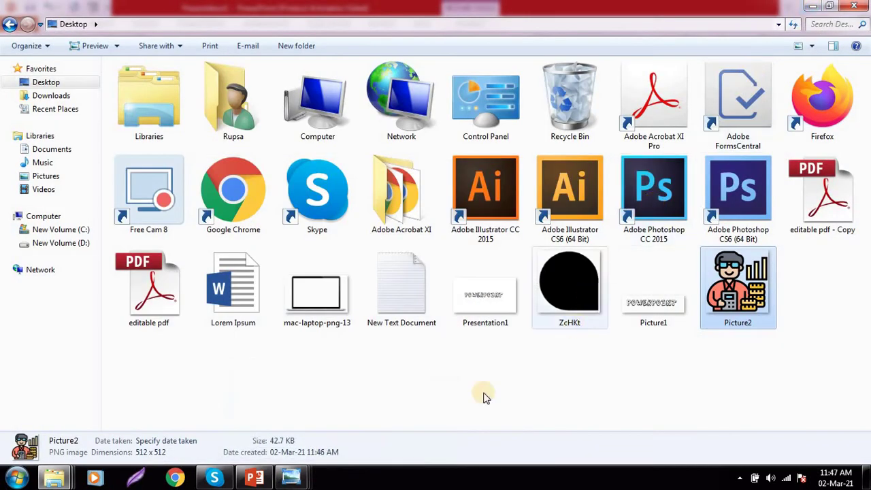
{"action": "left_click", "coordinate": [270, 480]}
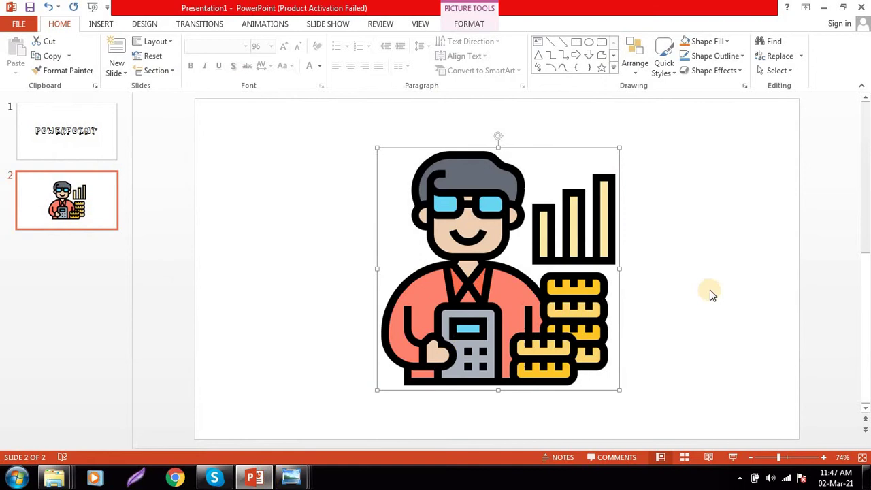
Add slide 3 with its placeholders deleted, and apply the Ion Boardroom theme to all slides
{"action": "left_click", "coordinate": [684, 266]}
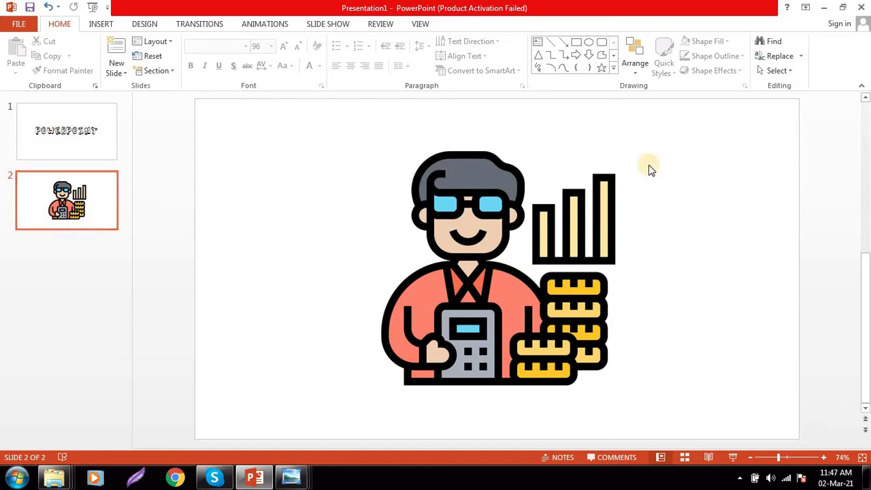
{"action": "right_click", "coordinate": [86, 228]}
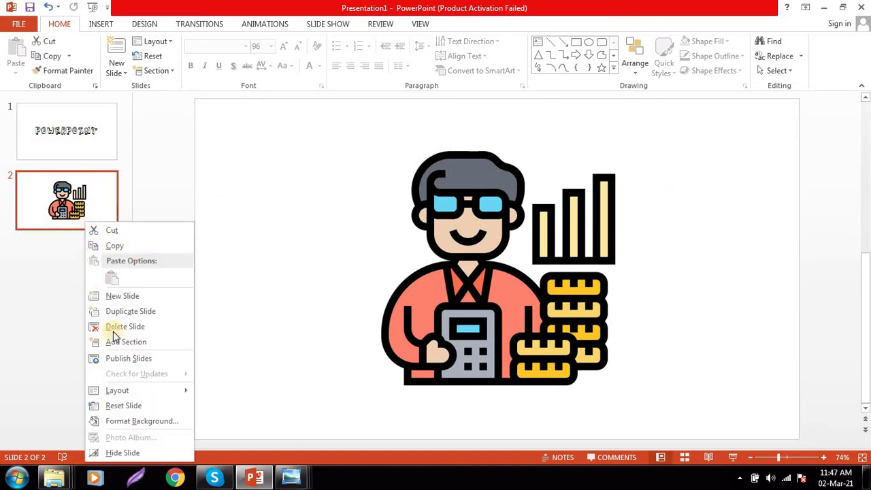
{"action": "left_click", "coordinate": [121, 298]}
{"action": "mouse_move", "coordinate": [219, 109]}
{"action": "left_mouse_down"}
{"action": "mouse_move", "coordinate": [709, 409]}
{"action": "mouse_move", "coordinate": [788, 430]}
{"action": "left_mouse_up"}
{"action": "key", "text": "Delete"}
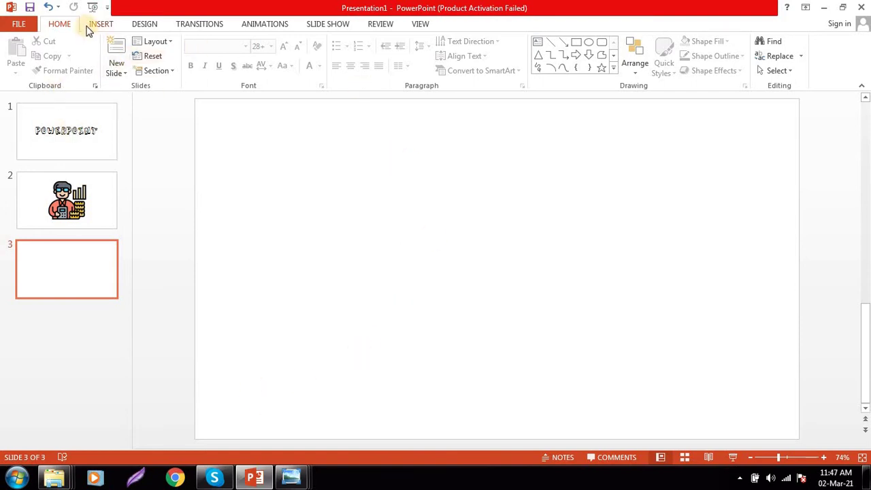
{"action": "left_click", "coordinate": [144, 24]}
{"action": "left_click", "coordinate": [332, 53]}
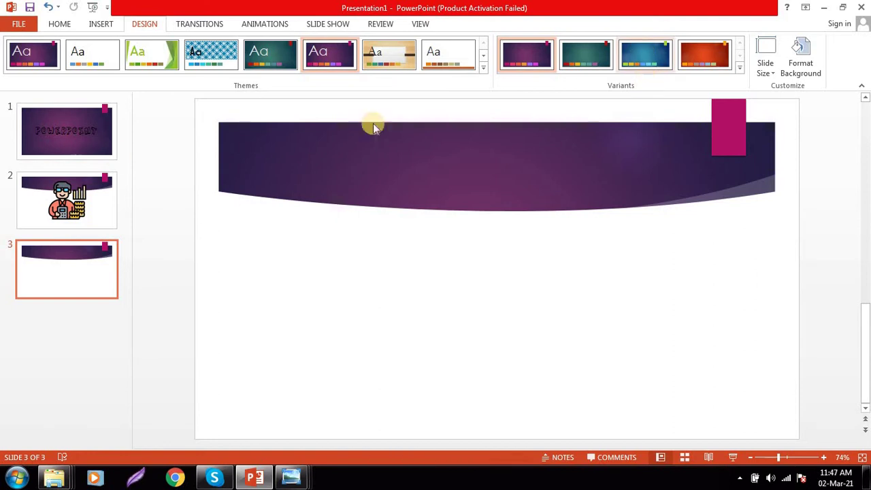
Duplicate slide 1, delete POWERPOINT from the copy, and select the accountant icon on slide 3
{"action": "left_click", "coordinate": [99, 158]}
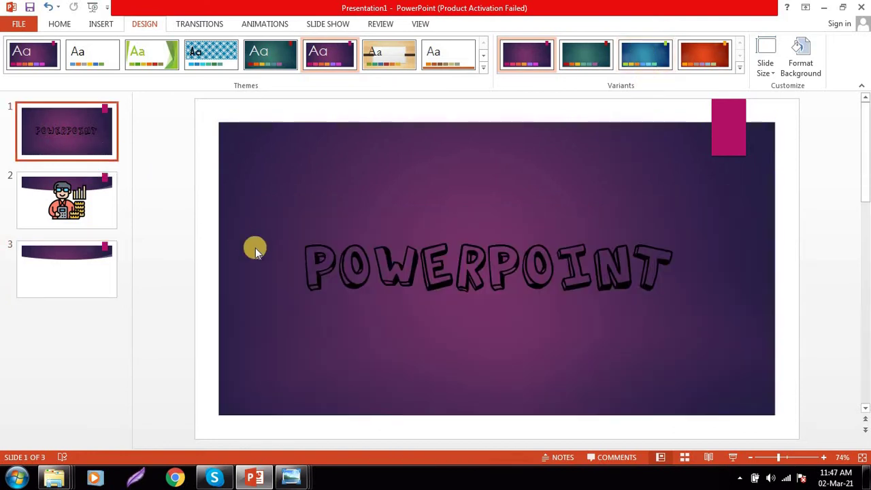
{"action": "right_click", "coordinate": [69, 141]}
{"action": "left_click", "coordinate": [111, 230]}
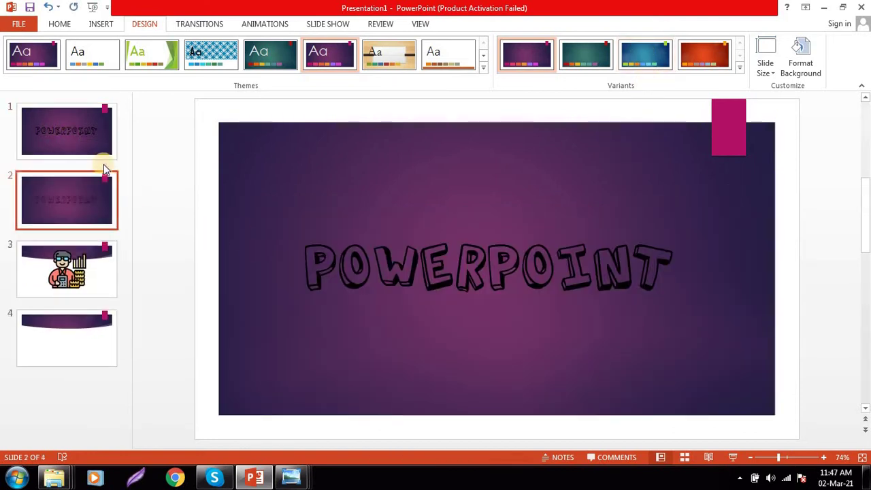
{"action": "left_click", "coordinate": [456, 256]}
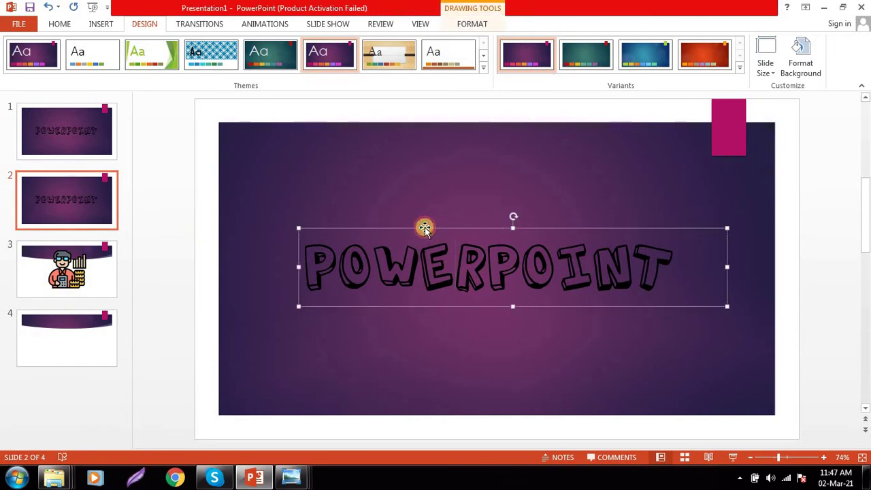
{"action": "key", "text": "Delete"}
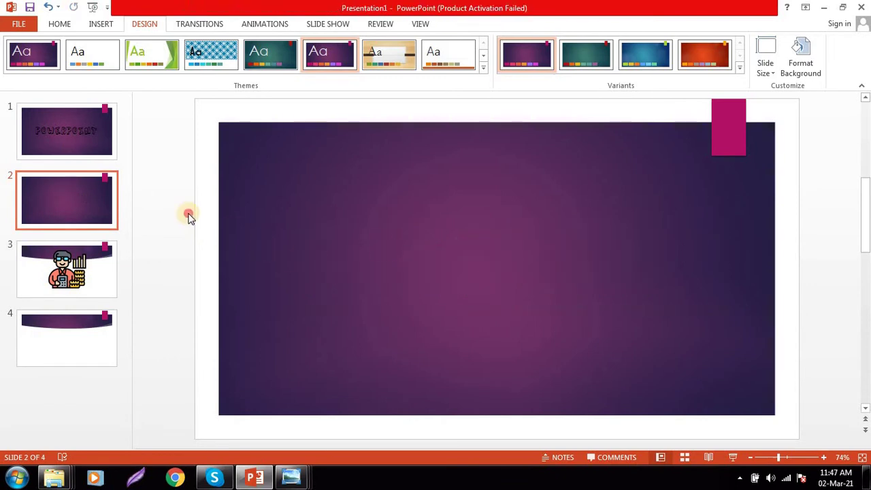
{"action": "left_click", "coordinate": [88, 281]}
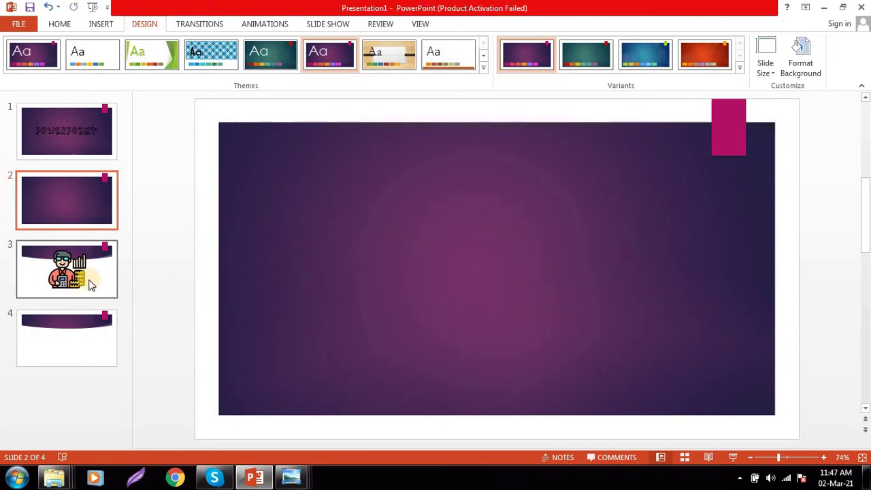
{"action": "left_click", "coordinate": [475, 275]}
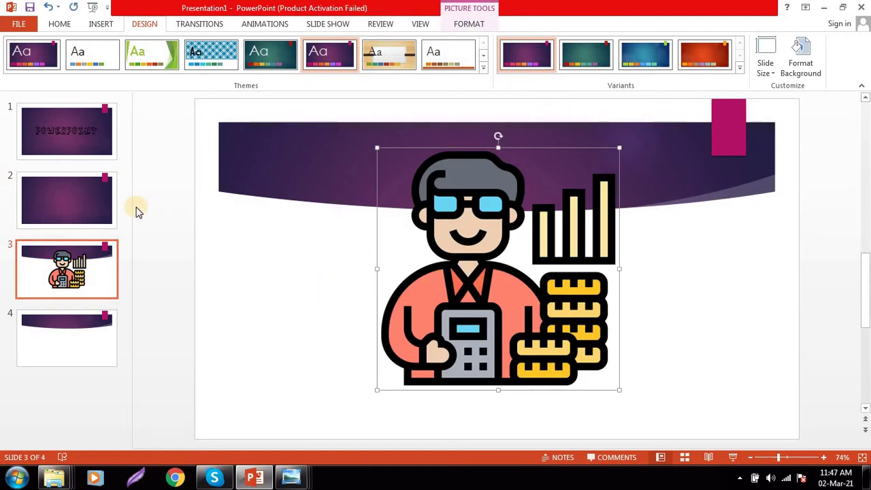
Paste the accountant icon onto slide 2, shrink it, and move it to the lower right
{"action": "left_click", "coordinate": [77, 208]}
{"action": "key", "text": "ctrl+v"}
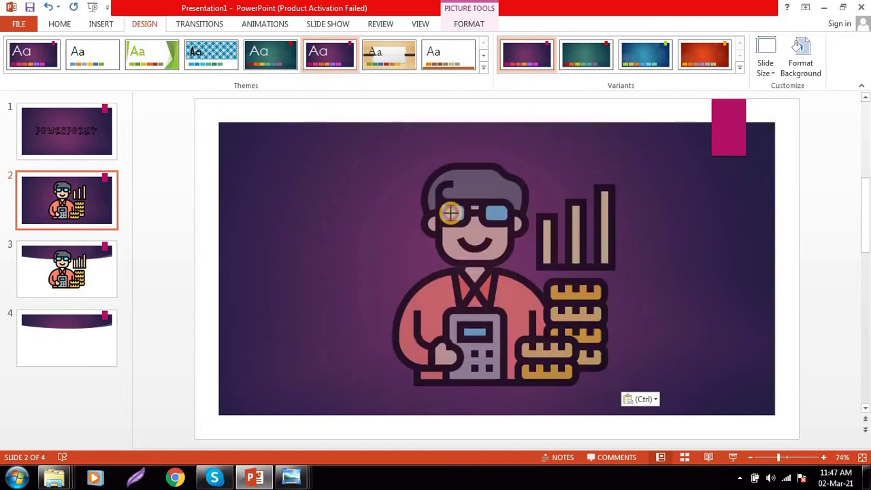
{"action": "left_click_drag", "start_coordinate": [377, 146], "coordinate": [477, 240]}
{"action": "mouse_move", "coordinate": [568, 317]}
{"action": "left_mouse_down"}
{"action": "mouse_move", "coordinate": [659, 317]}
{"action": "mouse_move", "coordinate": [634, 322]}
{"action": "left_mouse_up"}
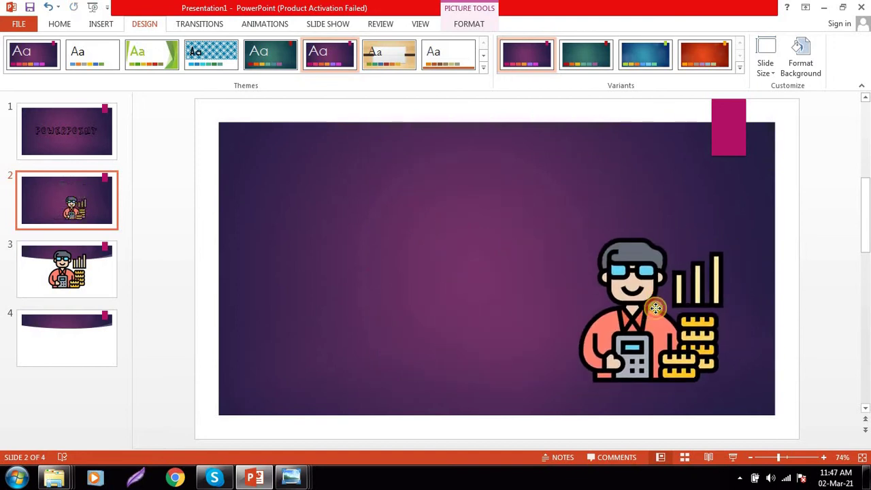
{"action": "left_click", "coordinate": [533, 301]}
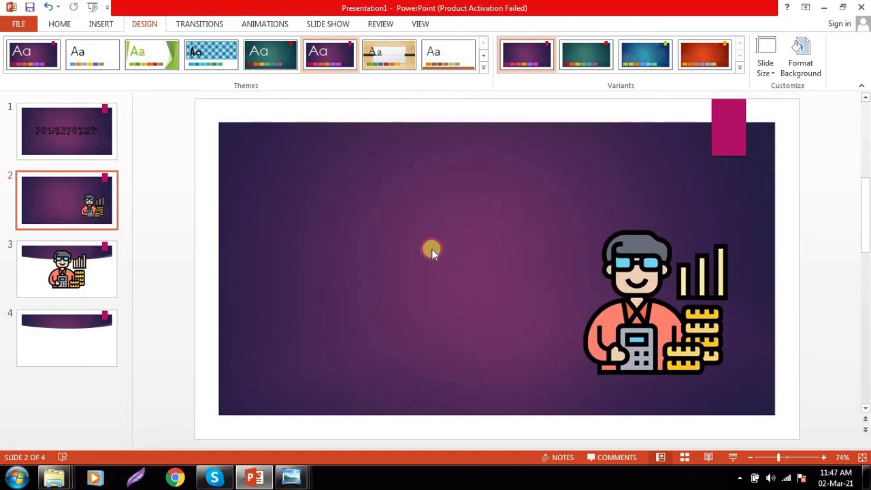
{"action": "left_click", "coordinate": [61, 25]}
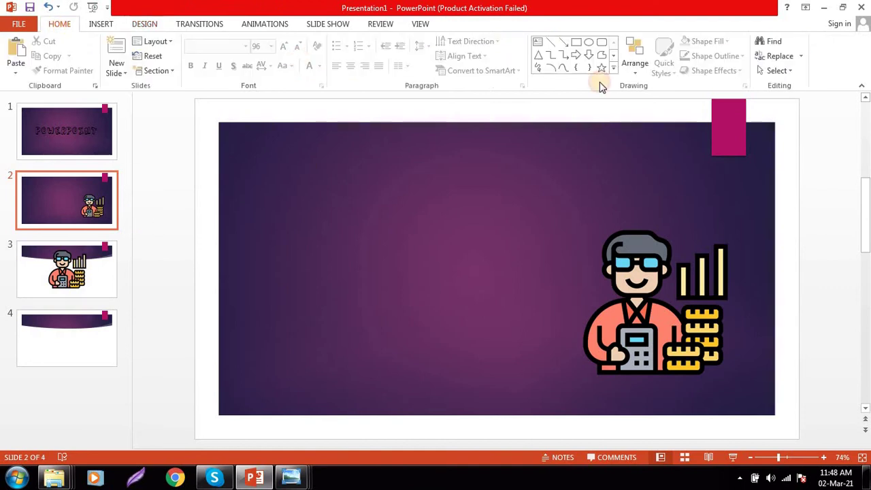
Add a white, 72-pt Century Gothic 'TITLE HERE' text box at the upper left of slide 2
{"action": "left_click", "coordinate": [538, 43]}
{"action": "left_click_drag", "start_coordinate": [266, 180], "coordinate": [498, 310]}
{"action": "type", "text": "TITLE HERE"}
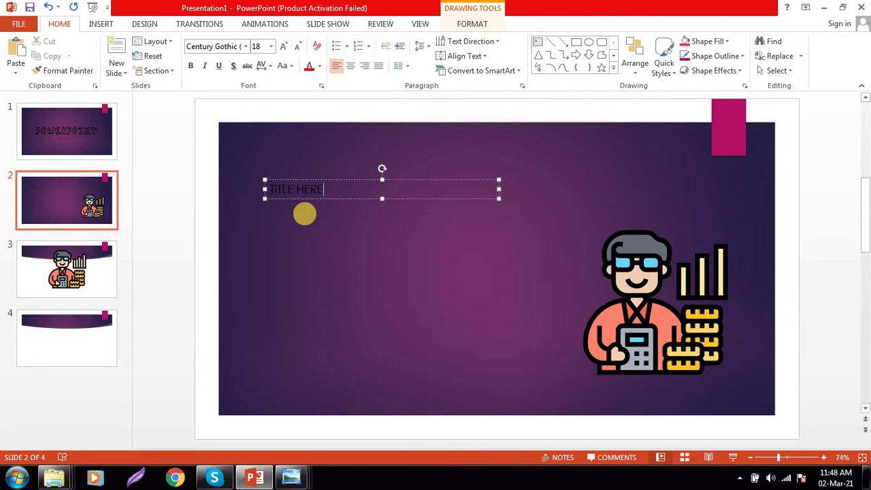
{"action": "triple_click", "coordinate": [301, 189]}
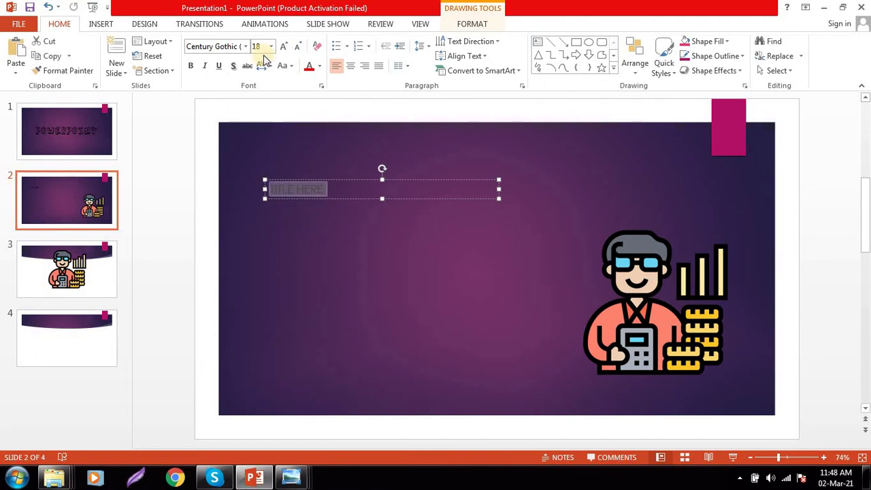
{"action": "left_click", "coordinate": [320, 66]}
{"action": "left_click", "coordinate": [314, 95]}
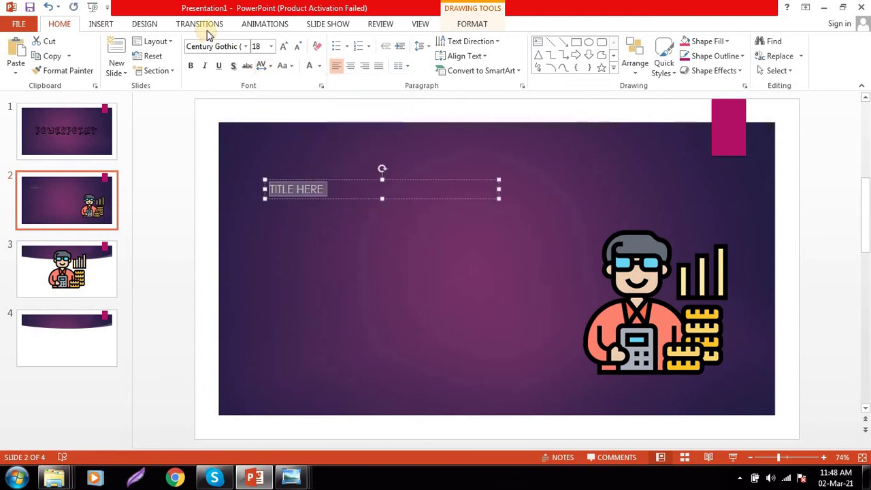
{"action": "left_click", "coordinate": [271, 46]}
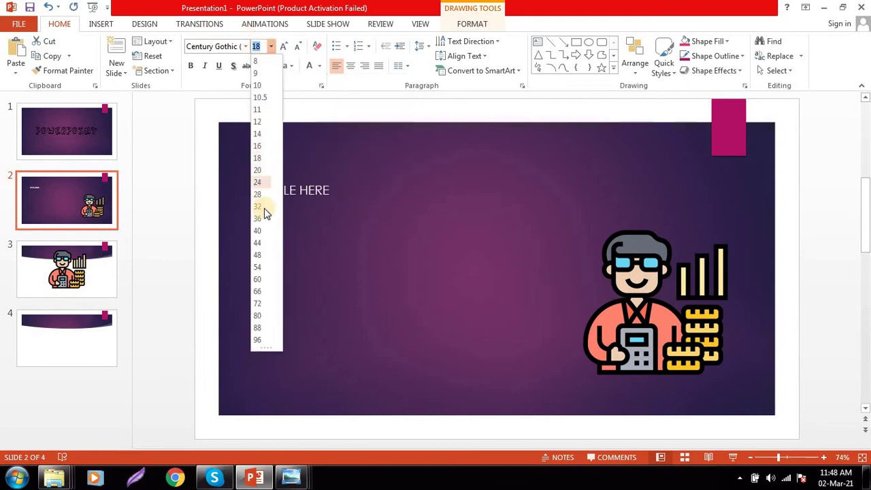
{"action": "left_click", "coordinate": [258, 308]}
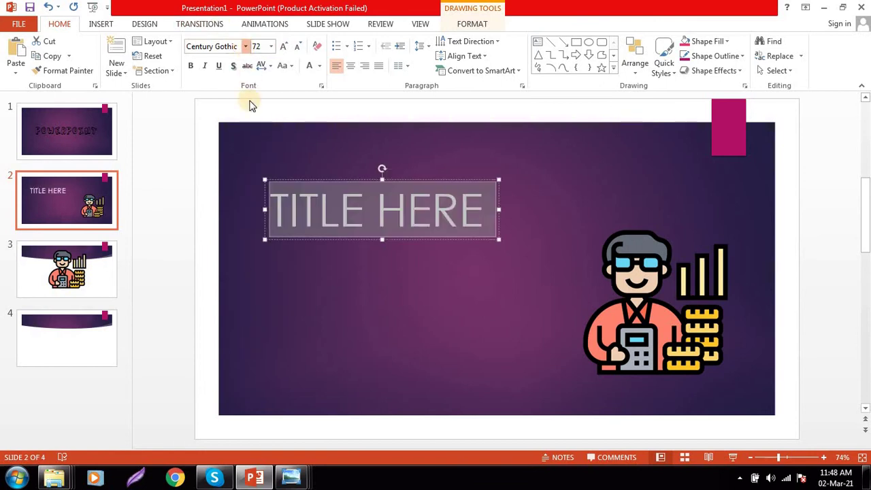
{"action": "left_click", "coordinate": [246, 47]}
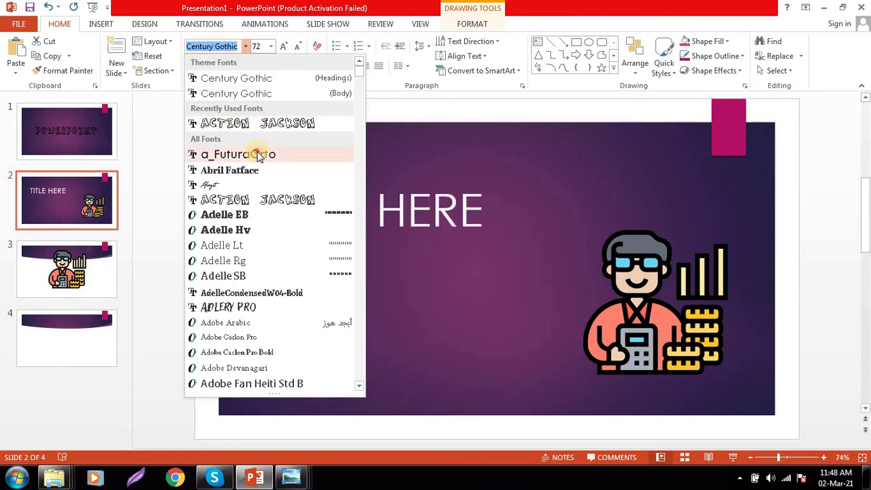
{"action": "key", "text": "Escape"}
Shift the heading down slightly and nudge the character icon left and down
{"action": "left_click_drag", "start_coordinate": [449, 180], "coordinate": [451, 206]}
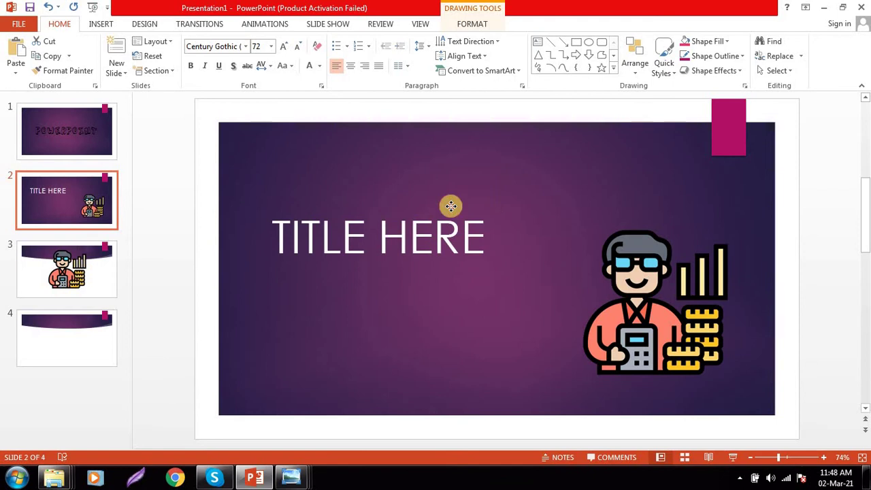
{"action": "left_click_drag", "start_coordinate": [635, 304], "coordinate": [623, 312]}
{"action": "left_click", "coordinate": [819, 284]}
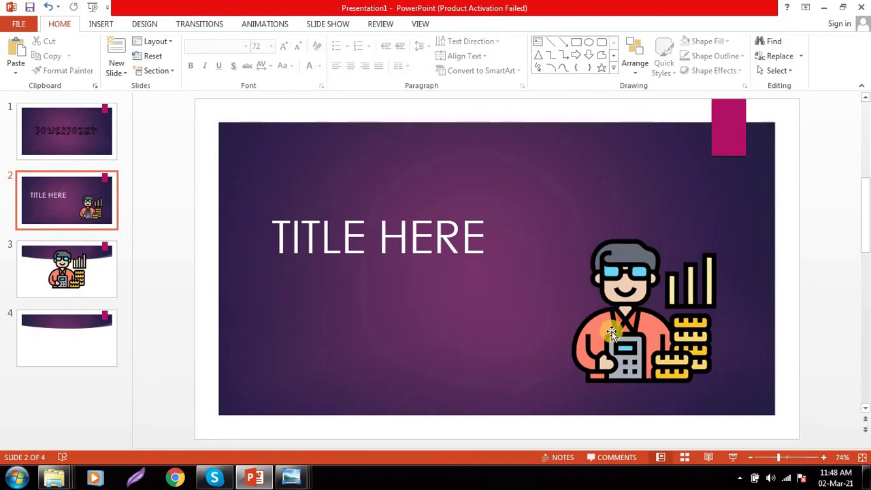
Replace the character icon on slide 2 with the gp group-chat icon from the ICONS folder
{"action": "left_click", "coordinate": [631, 343]}
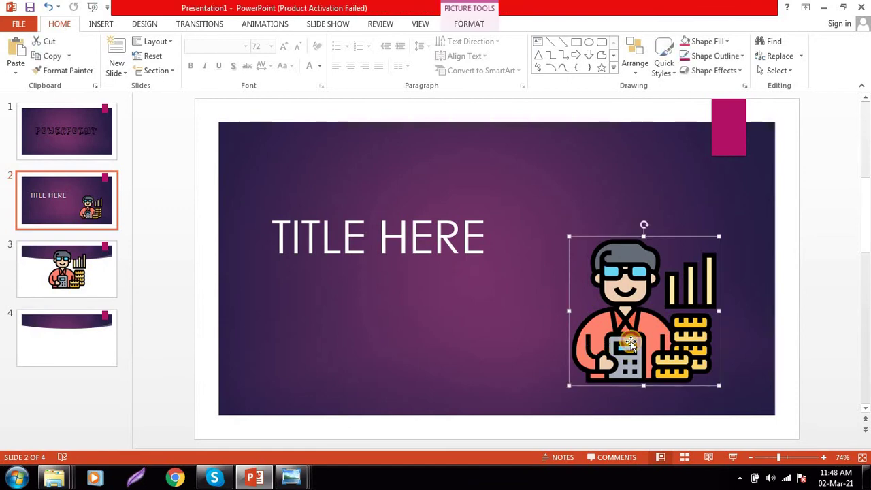
{"action": "key", "text": "Delete"}
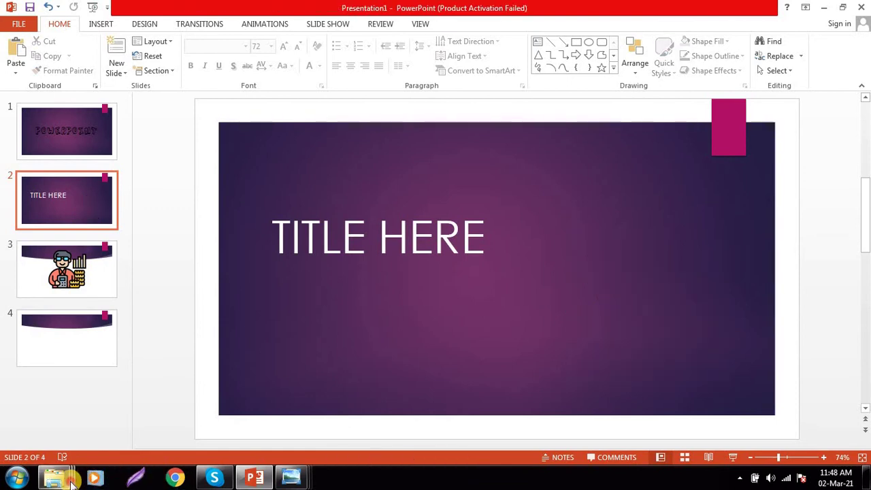
{"action": "mouse_move", "coordinate": [54, 476]}
{"action": "left_click", "coordinate": [266, 423]}
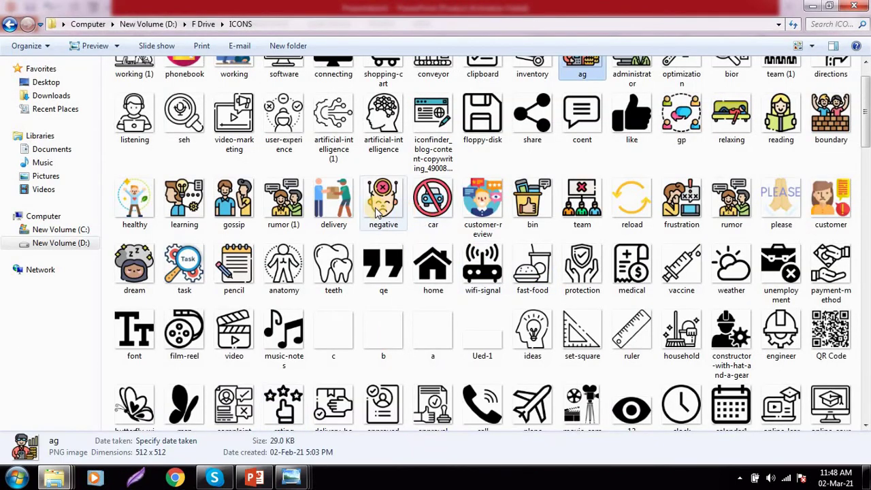
{"action": "left_click", "coordinate": [405, 216]}
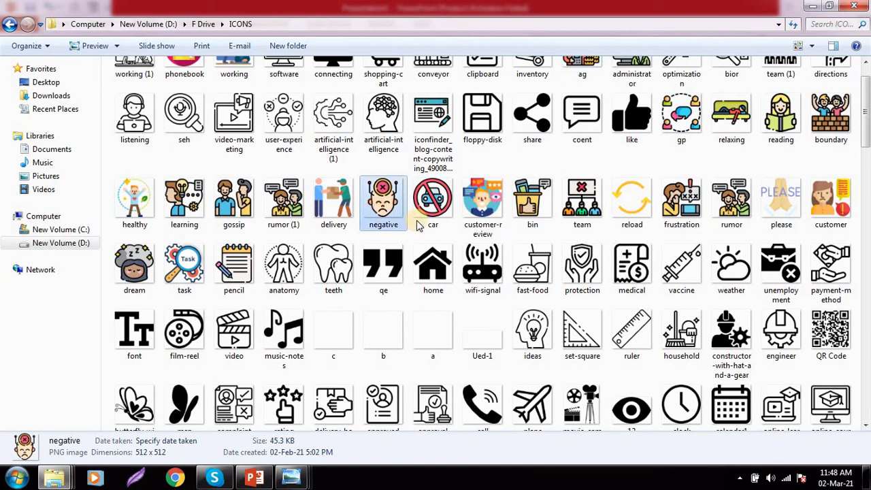
{"action": "left_click", "coordinate": [686, 135]}
{"action": "mouse_move", "coordinate": [686, 137]}
{"action": "left_mouse_down"}
{"action": "mouse_move", "coordinate": [343, 408]}
{"action": "mouse_move", "coordinate": [630, 274]}
{"action": "left_mouse_up"}
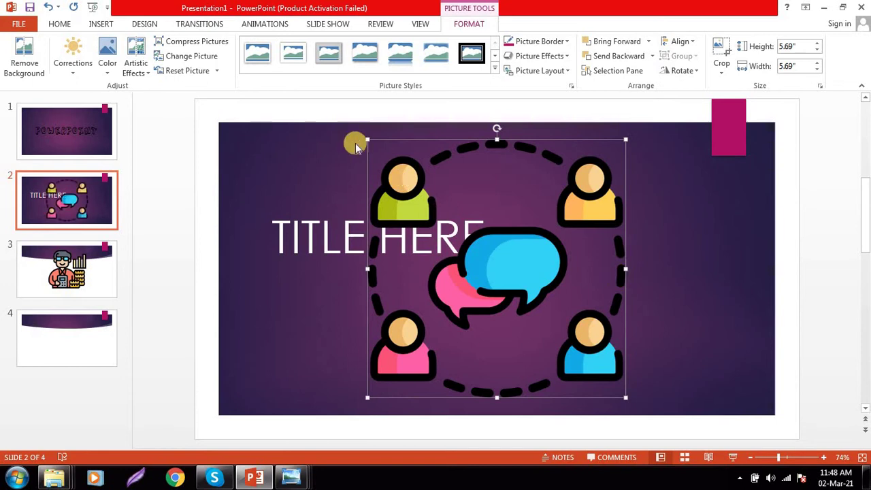
Resize the chat-bubble icon to 3.71 inches and position it right of TITLE HERE
{"action": "left_click_drag", "start_coordinate": [387, 160], "coordinate": [457, 230]}
{"action": "left_click_drag", "start_coordinate": [532, 306], "coordinate": [636, 293]}
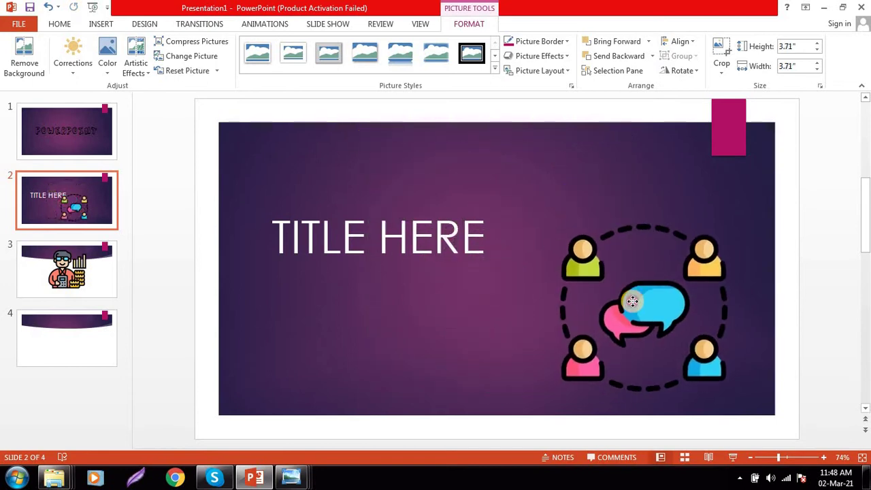
{"action": "left_click", "coordinate": [807, 245]}
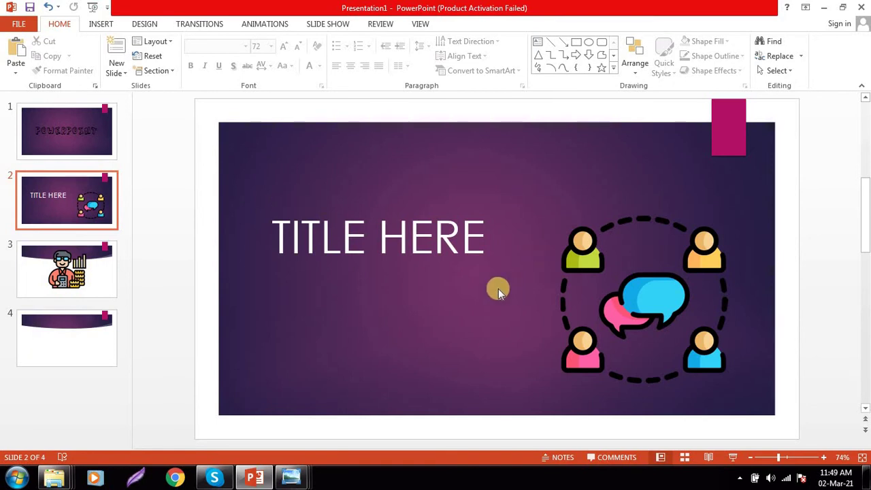
Save the chat-bubble icon to the Desktop as the PNG picture Picture3
{"action": "left_click", "coordinate": [638, 293]}
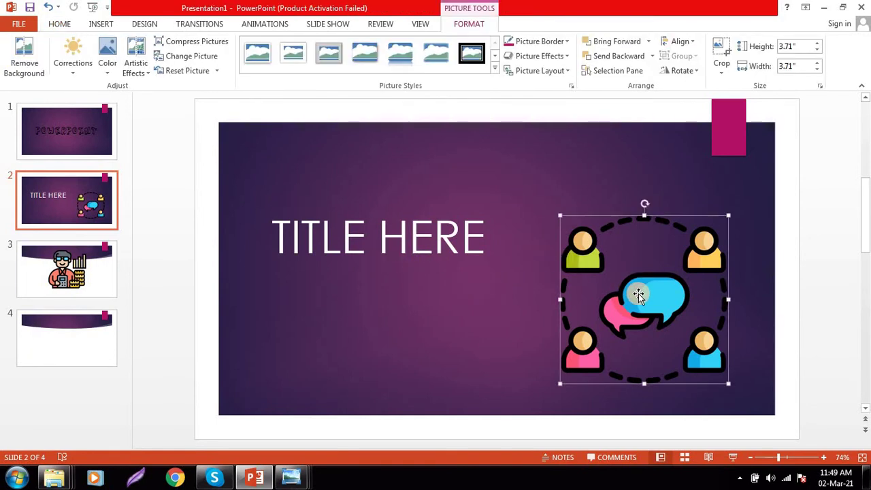
{"action": "right_click", "coordinate": [652, 289]}
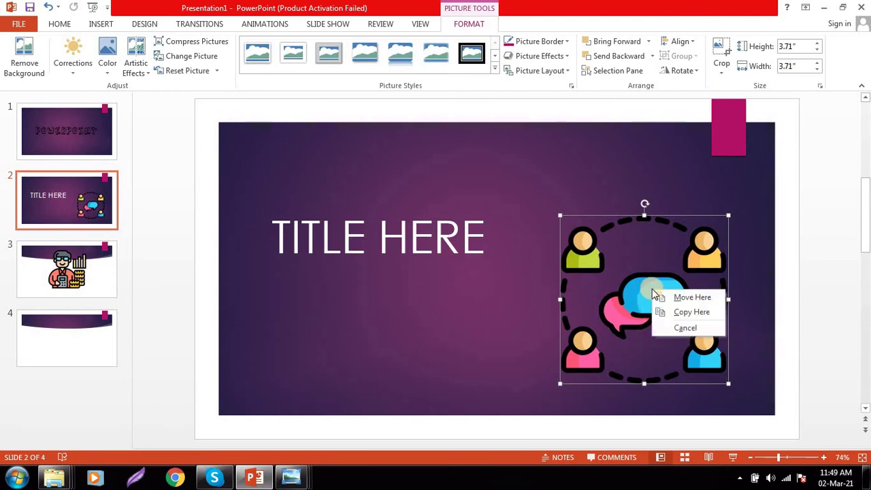
{"action": "right_click", "coordinate": [652, 289]}
{"action": "left_click", "coordinate": [699, 244]}
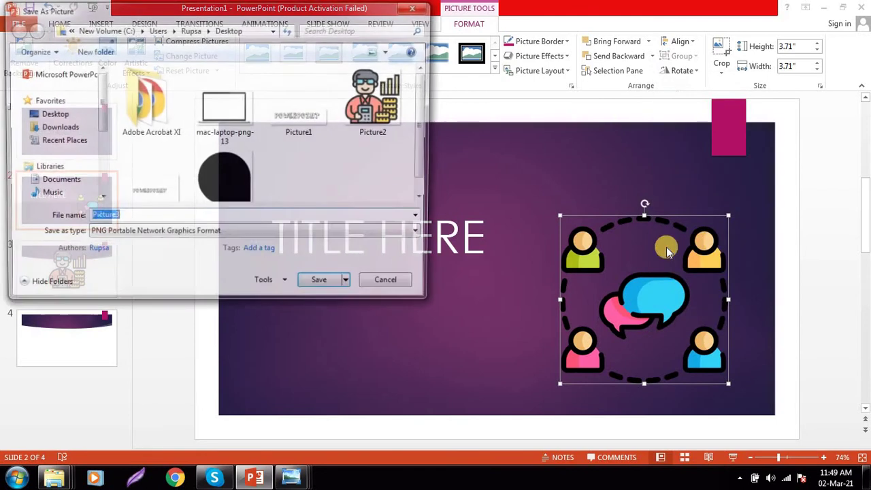
{"action": "left_click", "coordinate": [332, 286]}
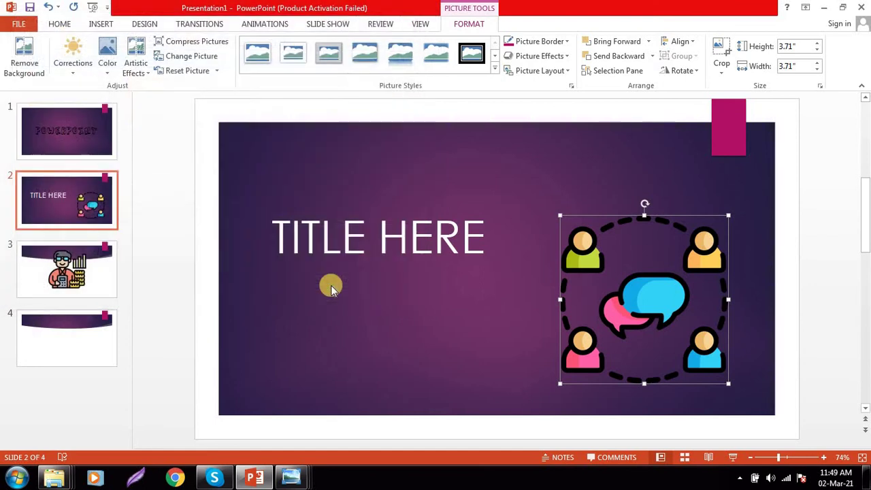
View Picture3 full screen in Photo Viewer, then return to PowerPoint's POWERPOINT title slide
{"action": "mouse_move", "coordinate": [45, 480]}
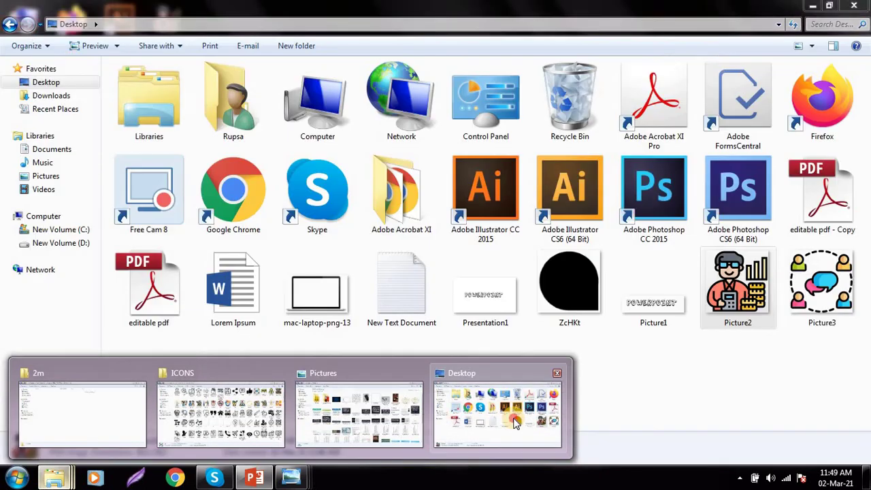
{"action": "left_click", "coordinate": [511, 415]}
{"action": "double_click", "coordinate": [822, 290]}
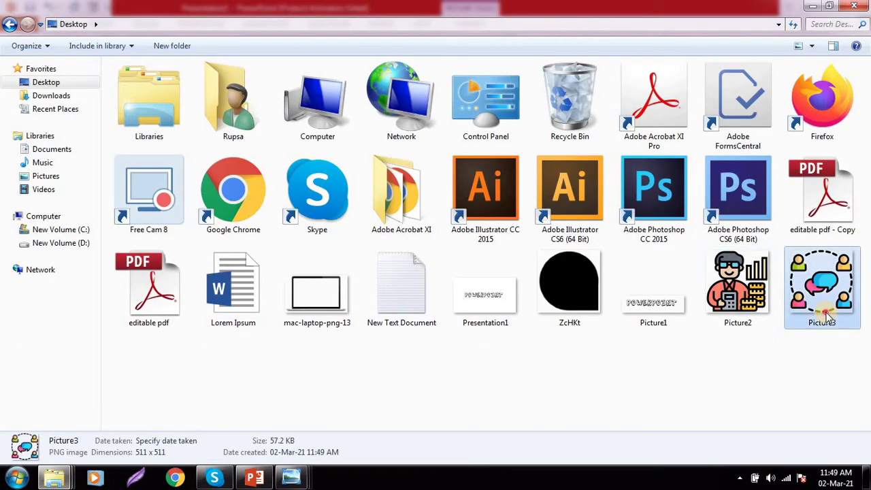
{"action": "left_click", "coordinate": [761, 60]}
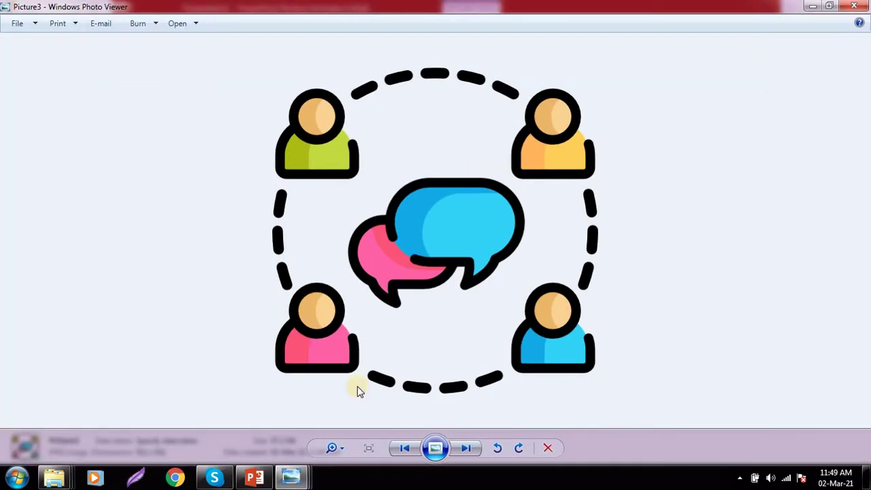
{"action": "left_click", "coordinate": [254, 479]}
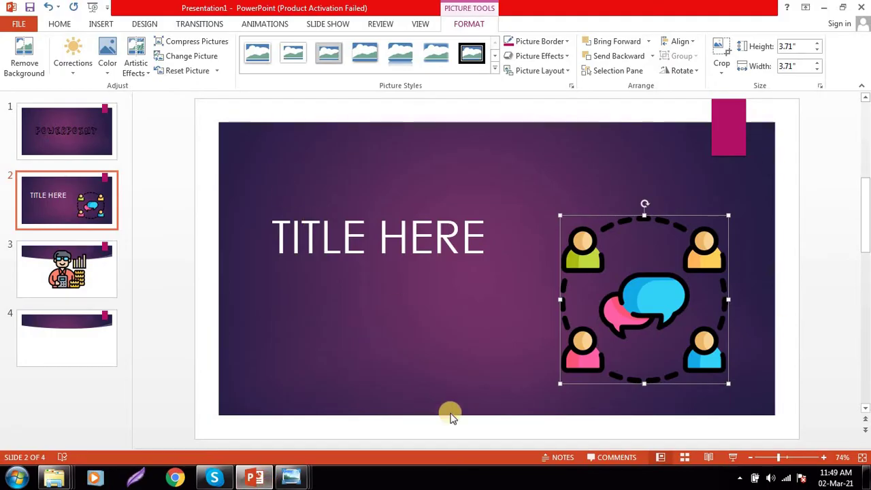
{"action": "left_click", "coordinate": [290, 479]}
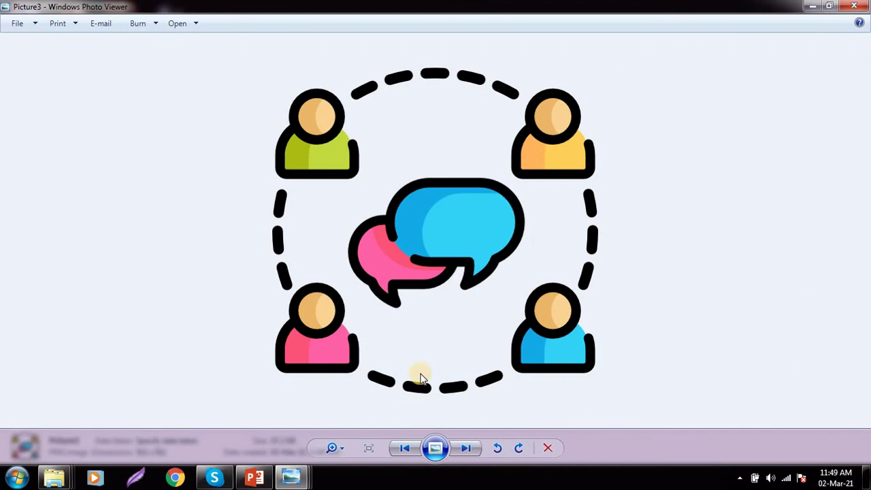
{"action": "left_click", "coordinate": [815, 8]}
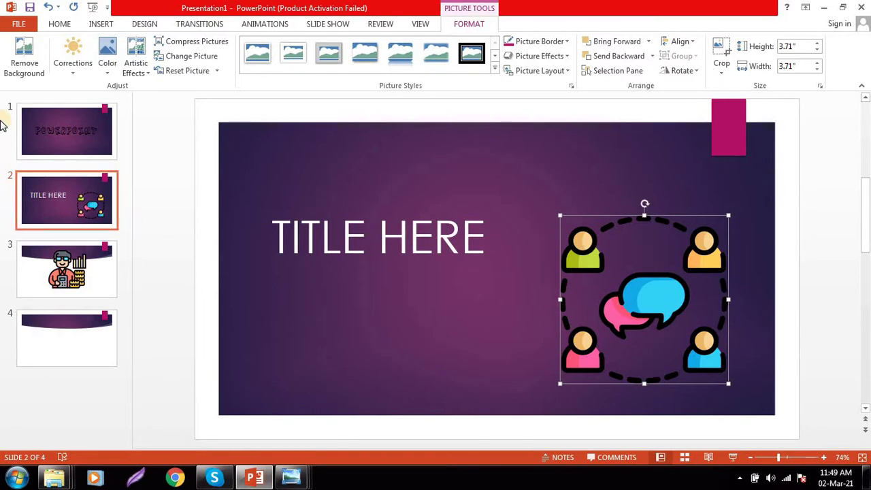
{"action": "left_click", "coordinate": [60, 132]}
Make the POWERPOINT lettering on slide 1 white
{"action": "left_click", "coordinate": [424, 265]}
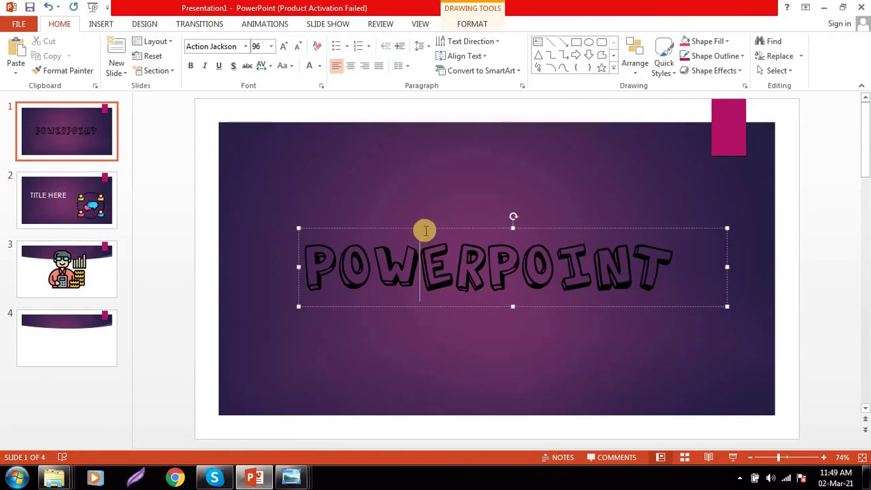
{"action": "left_click", "coordinate": [309, 69]}
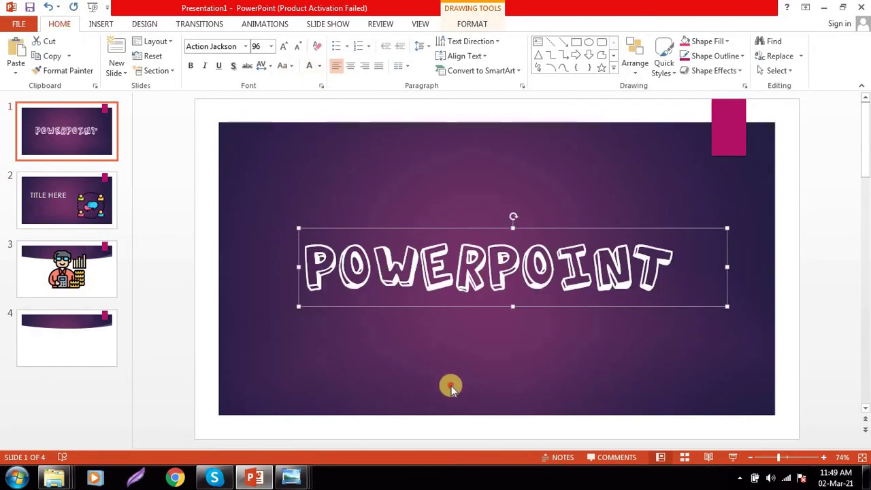
{"action": "left_click", "coordinate": [450, 387]}
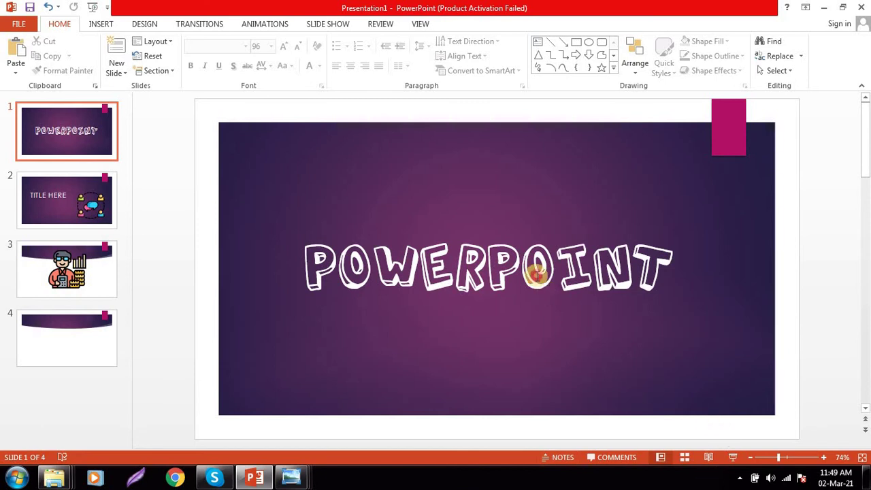
Save the POWERPOINT title box as the picture Picture4 on the Desktop
{"action": "left_click", "coordinate": [539, 275]}
{"action": "right_click", "coordinate": [555, 261]}
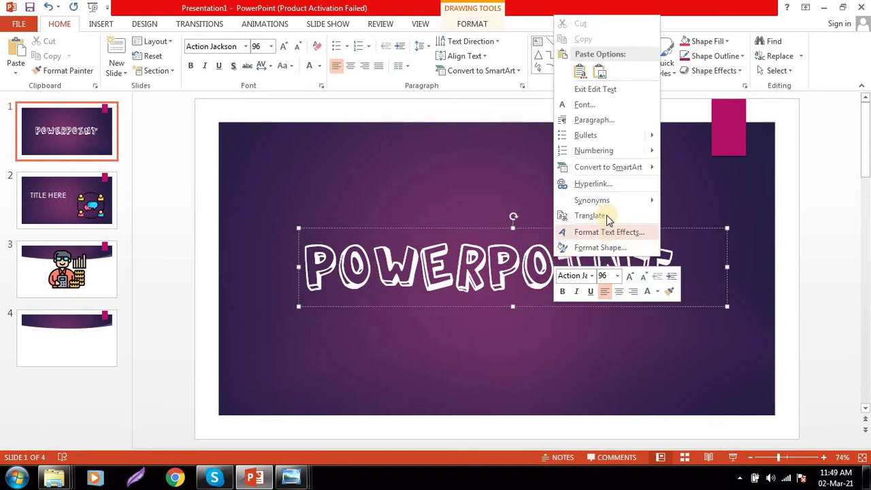
{"action": "left_click", "coordinate": [529, 269]}
{"action": "right_click", "coordinate": [529, 269]}
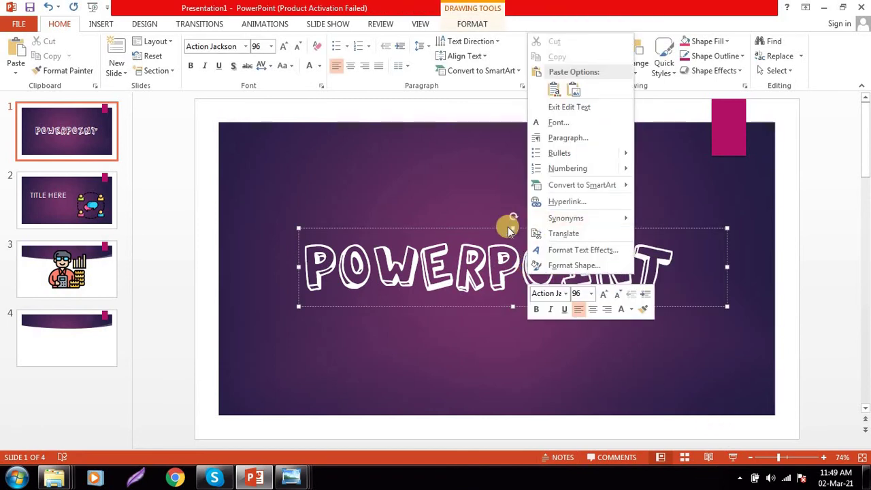
{"action": "right_click", "coordinate": [509, 227]}
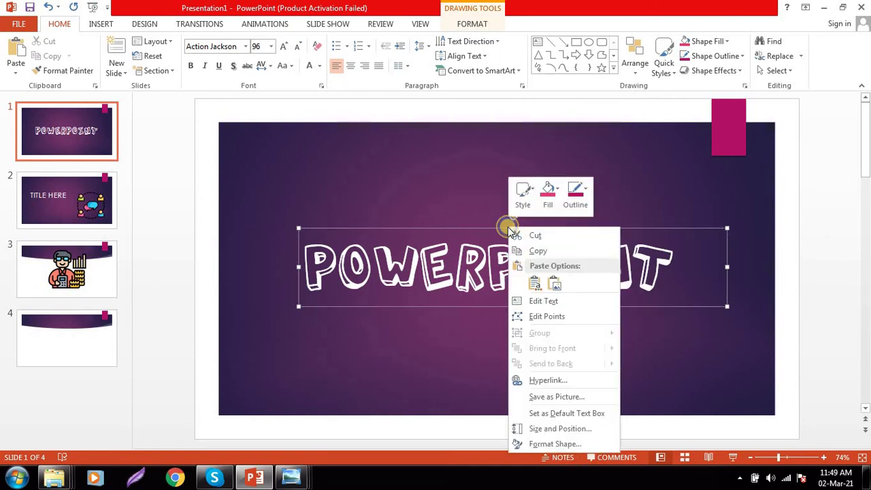
{"action": "left_click", "coordinate": [556, 397]}
{"action": "left_click", "coordinate": [343, 289]}
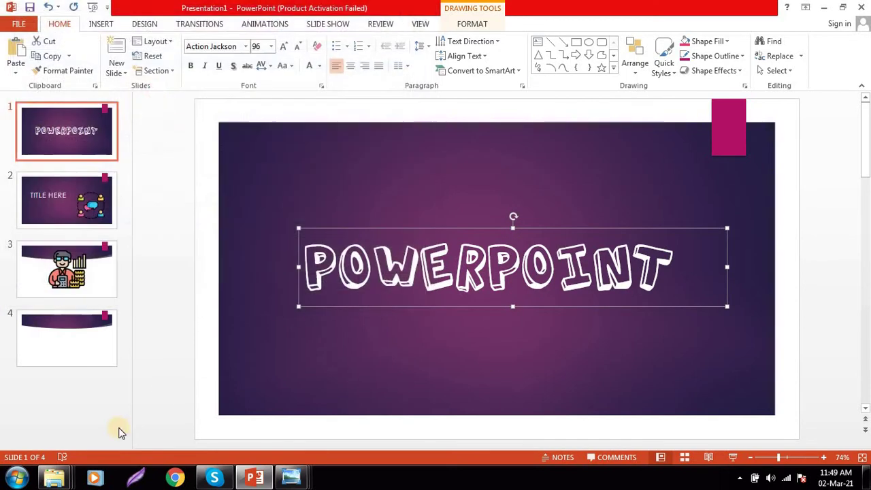
{"action": "mouse_move", "coordinate": [55, 478]}
{"action": "left_click", "coordinate": [512, 401]}
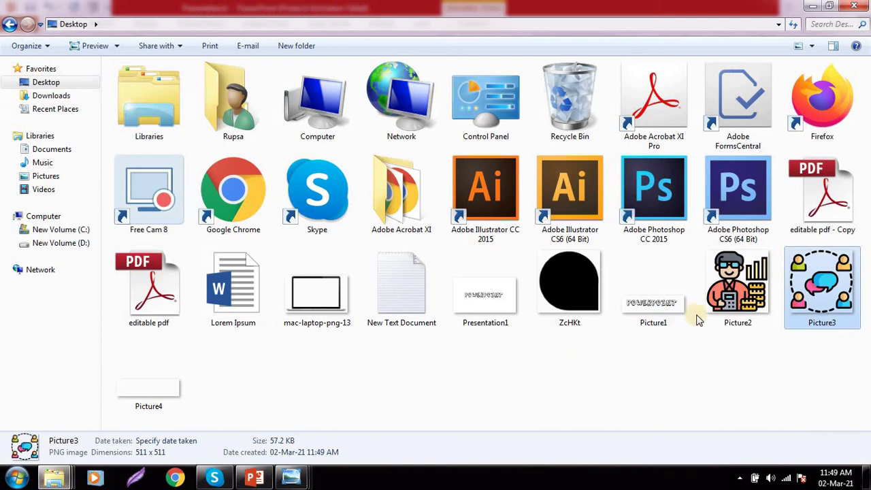
View Picture4 full screen in Photo Viewer, close it, and return to PowerPoint
{"action": "double_click", "coordinate": [158, 402]}
{"action": "left_click", "coordinate": [761, 56]}
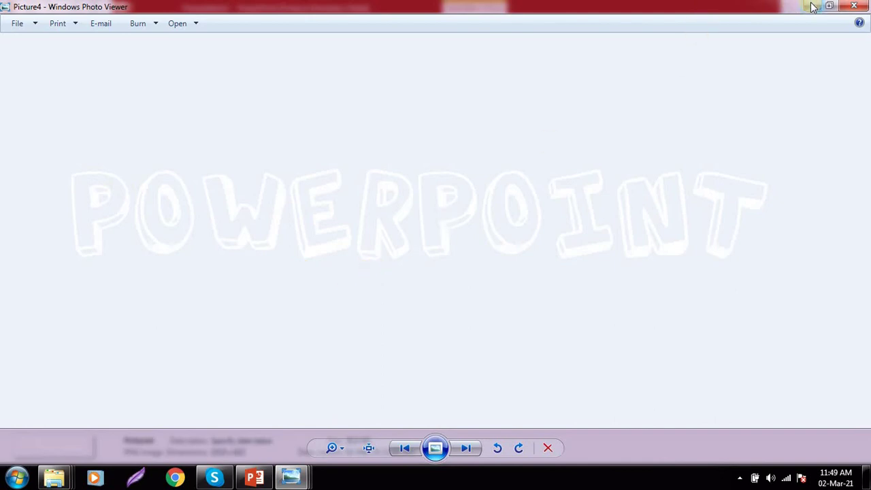
{"action": "left_click", "coordinate": [854, 6]}
{"action": "left_click", "coordinate": [255, 478]}
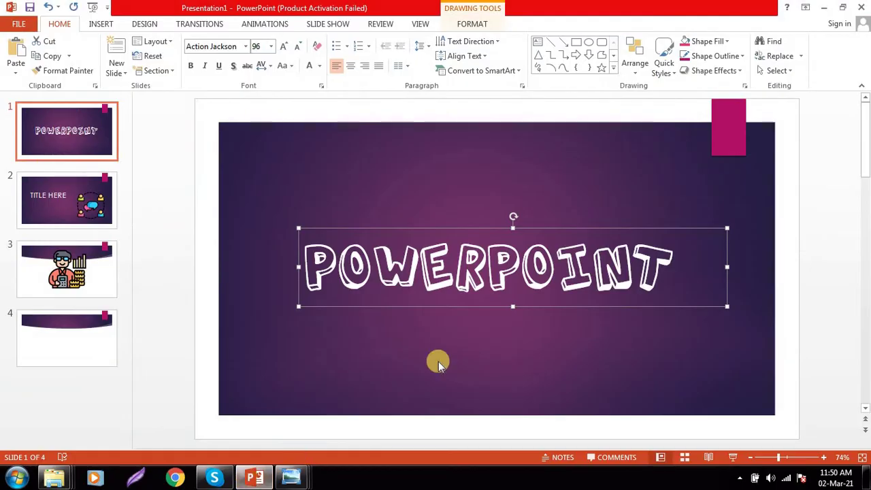
Insert a Segmented Cycle SmartArt from the Cycle category onto blank slide 4
{"action": "left_click", "coordinate": [94, 359]}
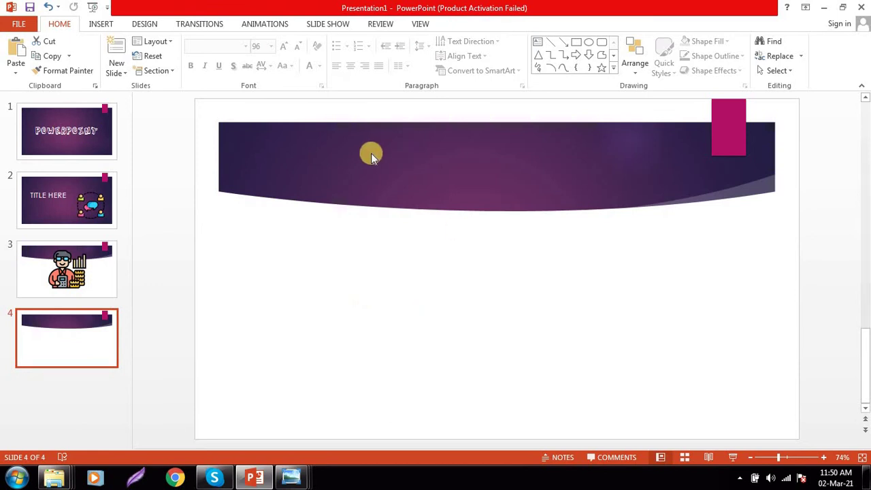
{"action": "left_click", "coordinate": [102, 24]}
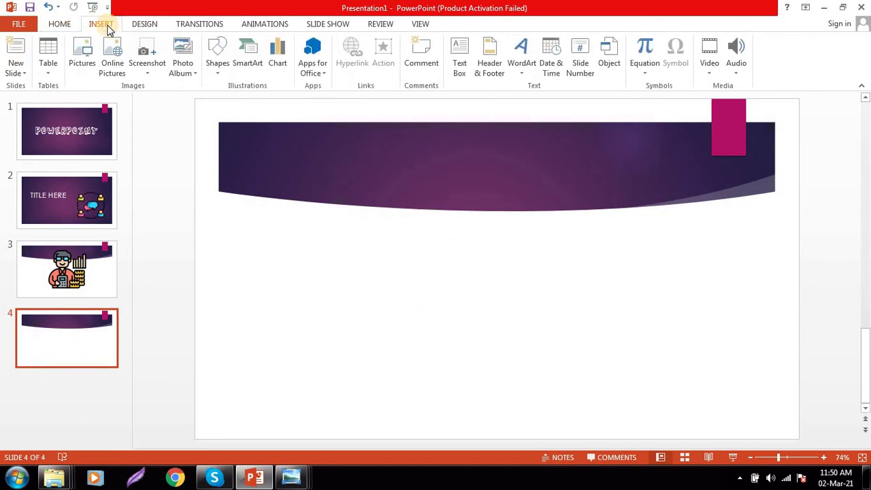
{"action": "left_click", "coordinate": [262, 65]}
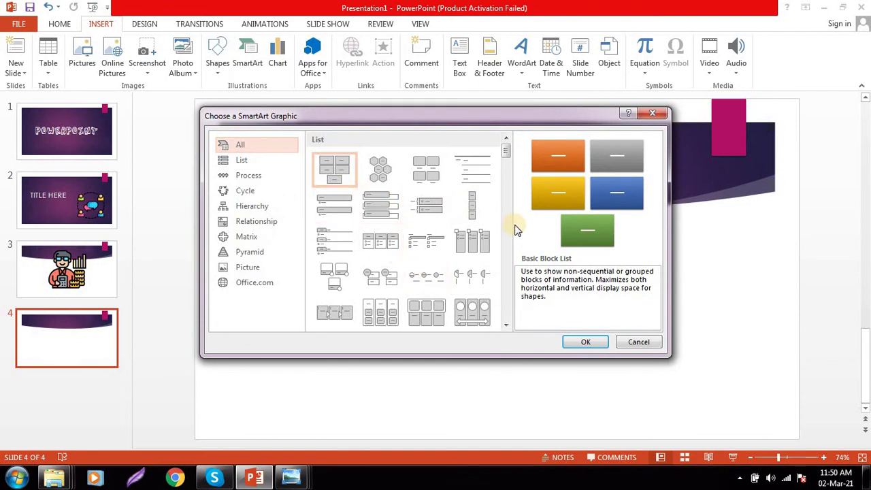
{"action": "left_click", "coordinate": [245, 192]}
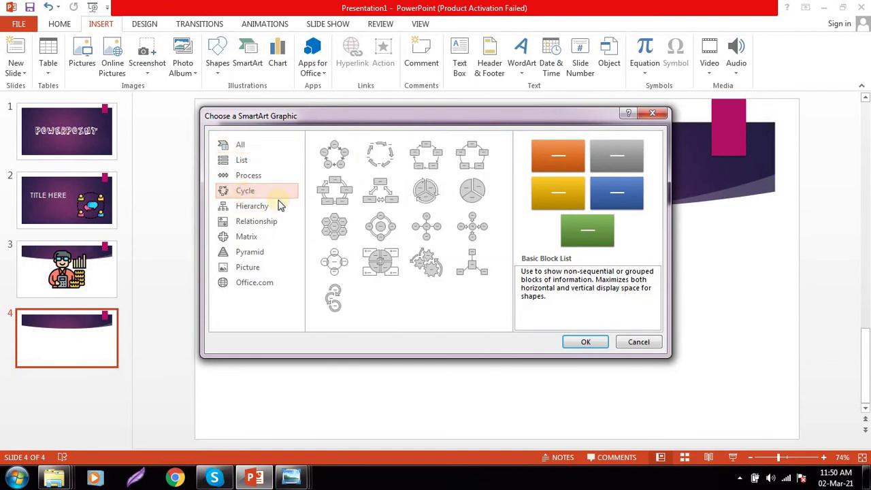
{"action": "left_click", "coordinate": [426, 191]}
{"action": "left_click", "coordinate": [584, 342]}
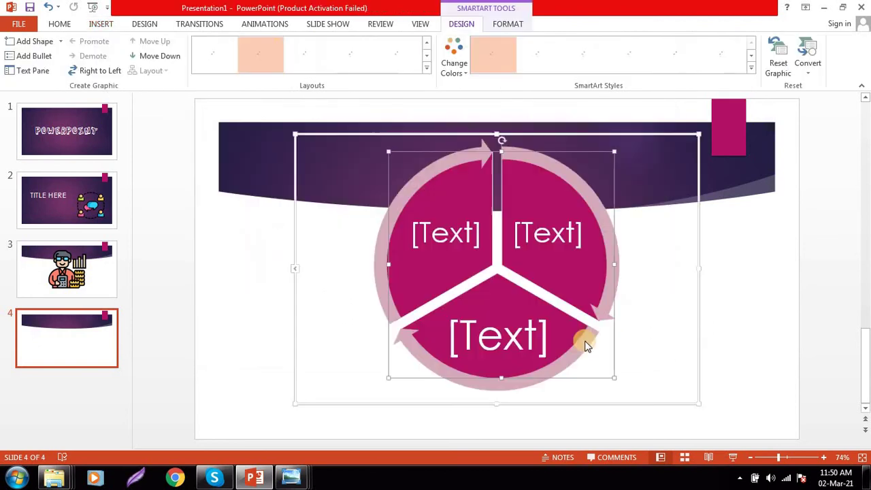
Move the whole segmented cycle graphic lower on slide 4
{"action": "left_click", "coordinate": [538, 227]}
{"action": "left_click_drag", "start_coordinate": [537, 227], "coordinate": [538, 235]}
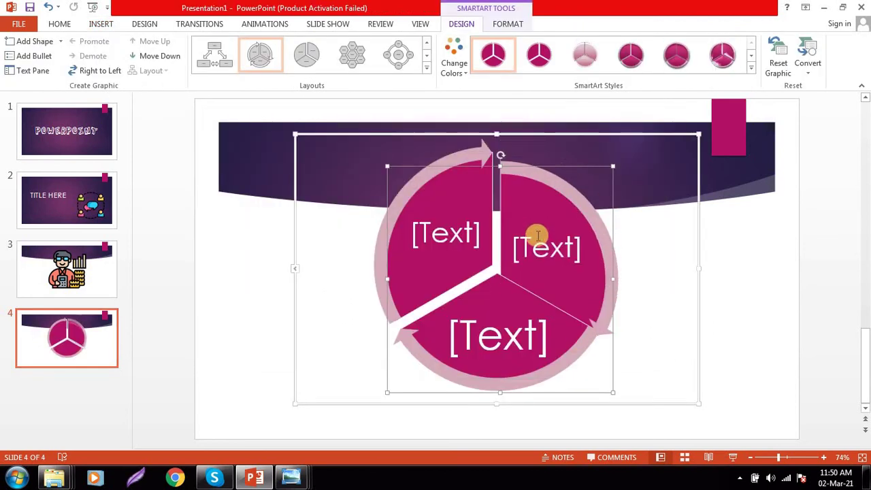
{"action": "key", "text": "ctrl+z"}
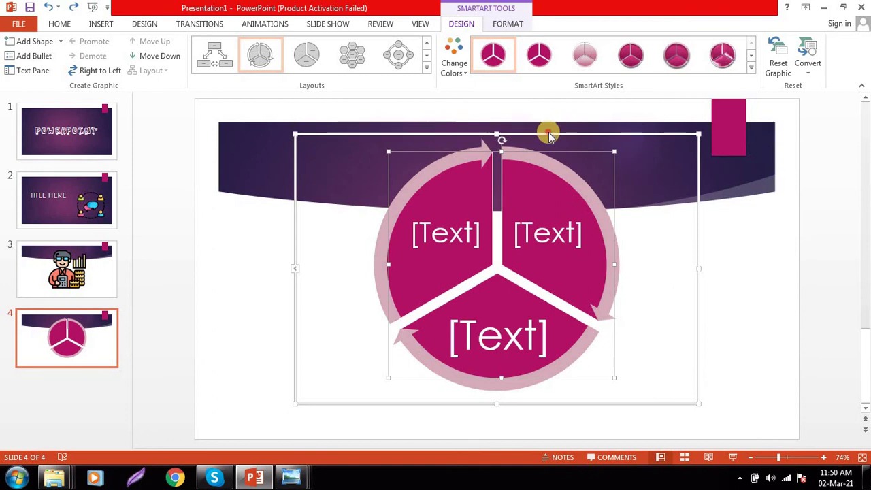
{"action": "left_click", "coordinate": [549, 130]}
{"action": "left_click", "coordinate": [544, 175]}
{"action": "left_click_drag", "start_coordinate": [555, 135], "coordinate": [553, 170]}
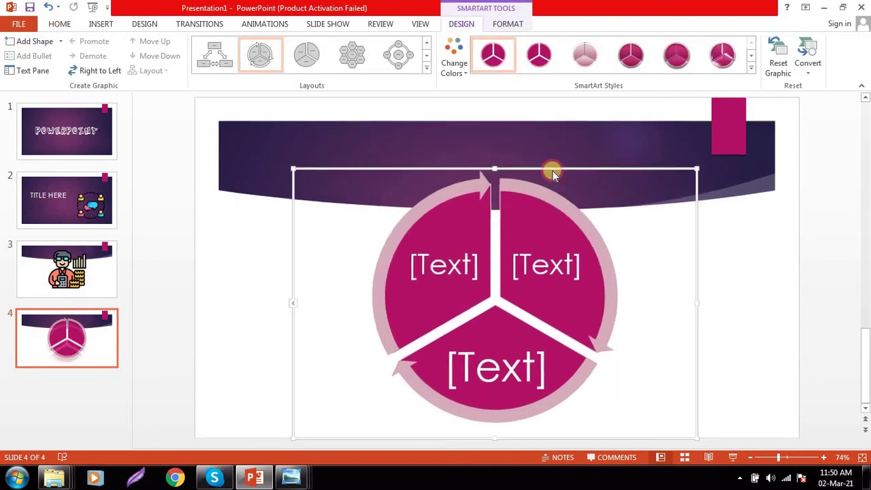
Label the three cycle segments ABC, DEF and GHI
{"action": "left_click", "coordinate": [437, 254]}
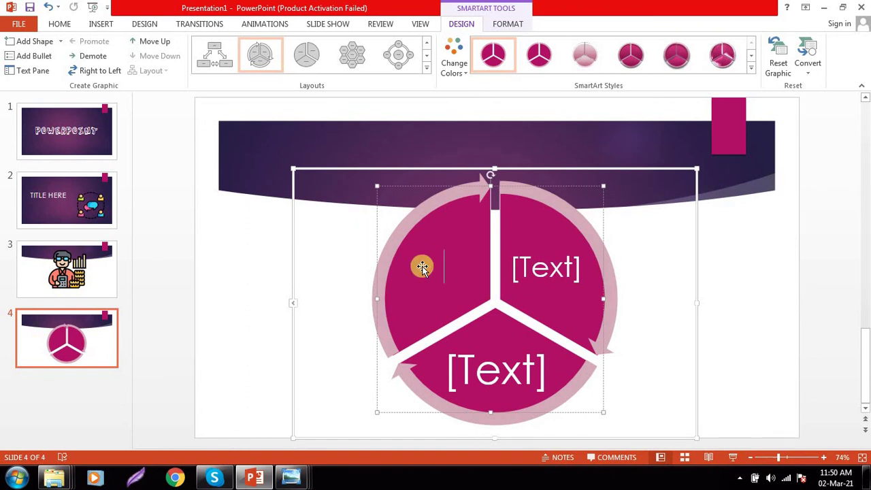
{"action": "type", "text": "AB"}
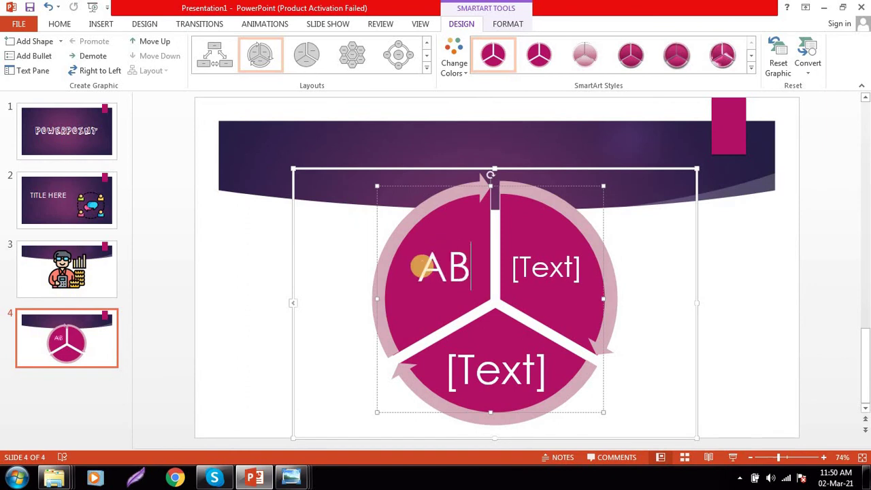
{"action": "type", "text": "C"}
{"action": "left_click", "coordinate": [539, 272]}
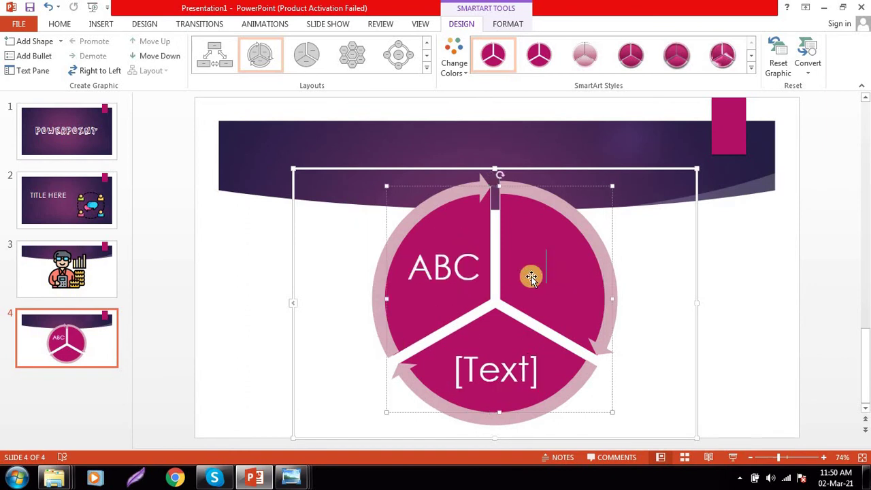
{"action": "type", "text": "D"}
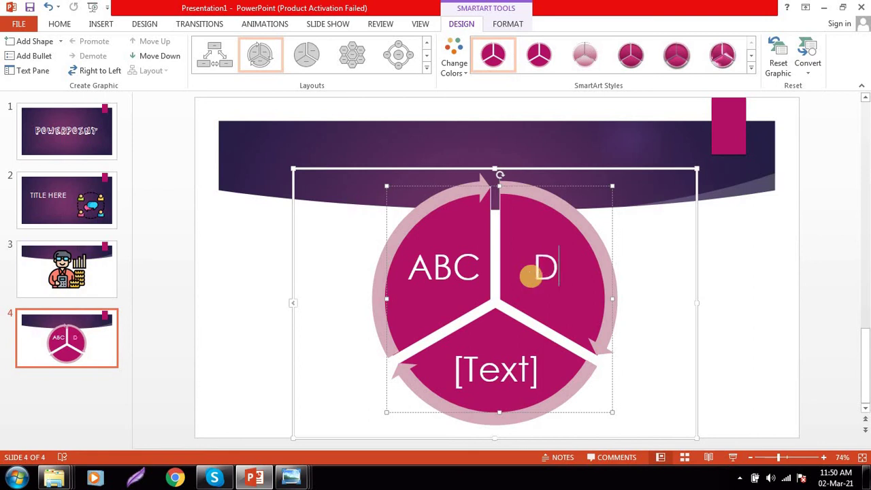
{"action": "type", "text": "EF"}
{"action": "left_click", "coordinate": [461, 379]}
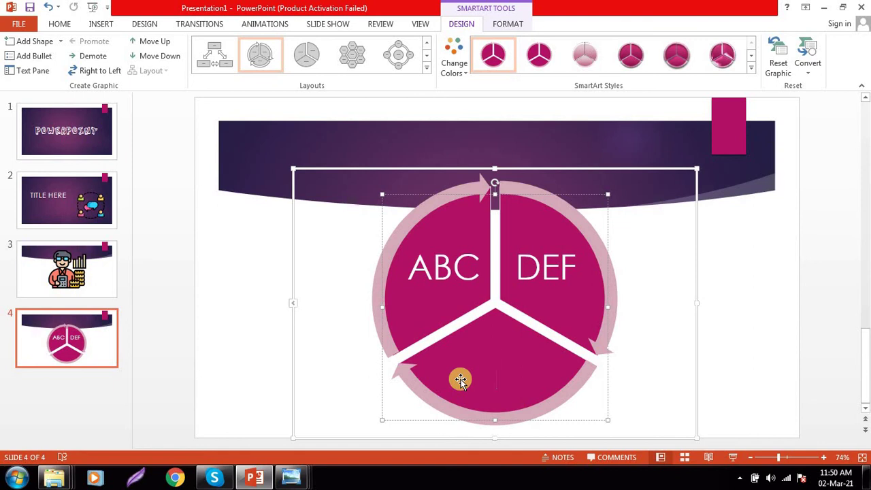
{"action": "left_click", "coordinate": [439, 346]}
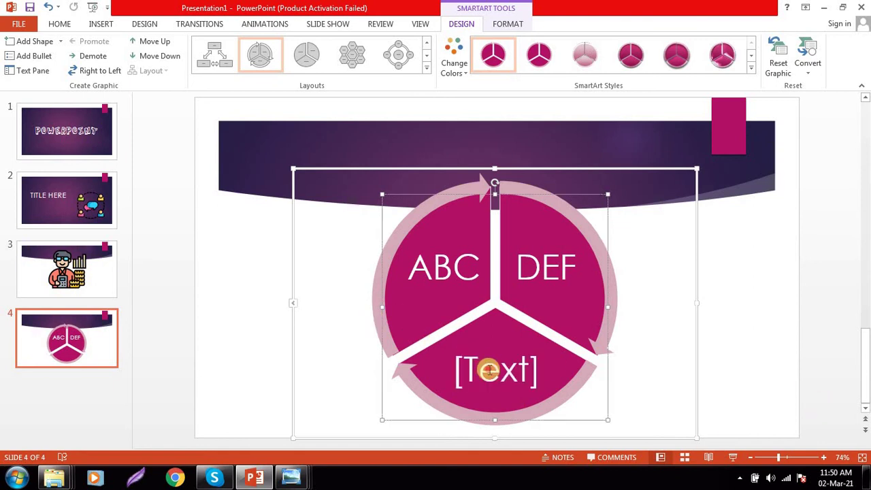
{"action": "left_click", "coordinate": [489, 370]}
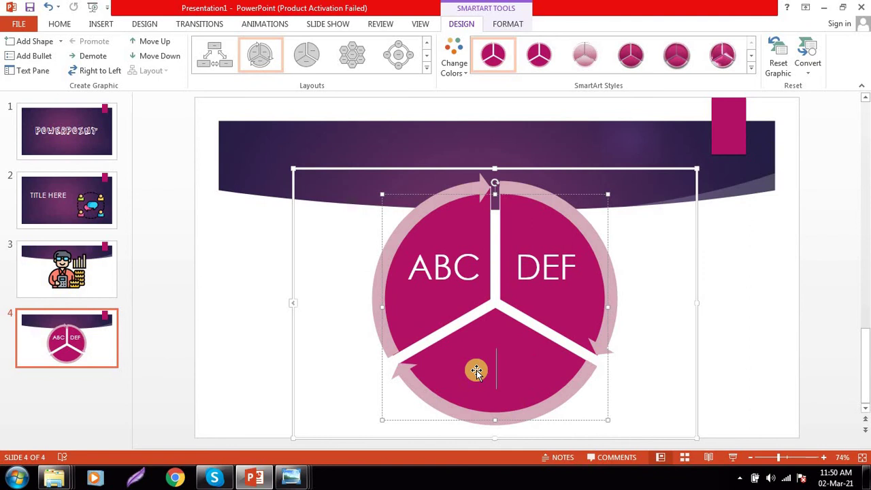
{"action": "type", "text": "GHI"}
{"action": "left_click", "coordinate": [743, 380]}
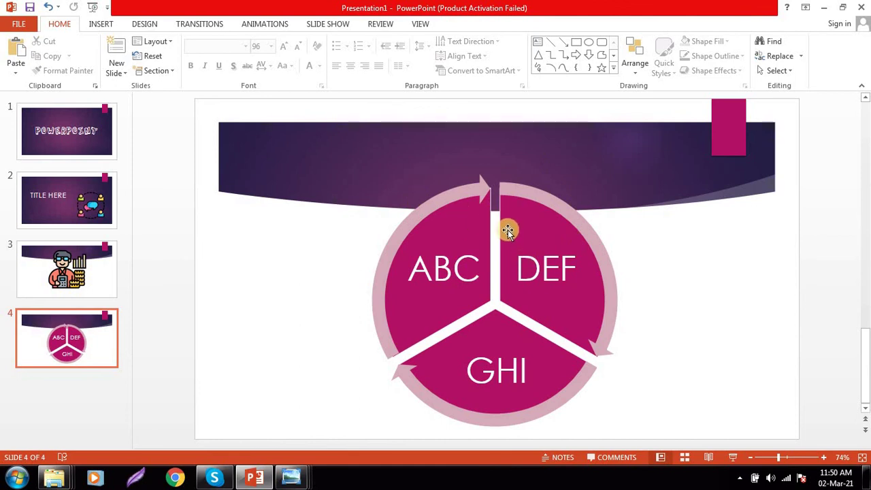
Save the whole cycle graphic to the Desktop as the picture Picture5
{"action": "left_click", "coordinate": [549, 197]}
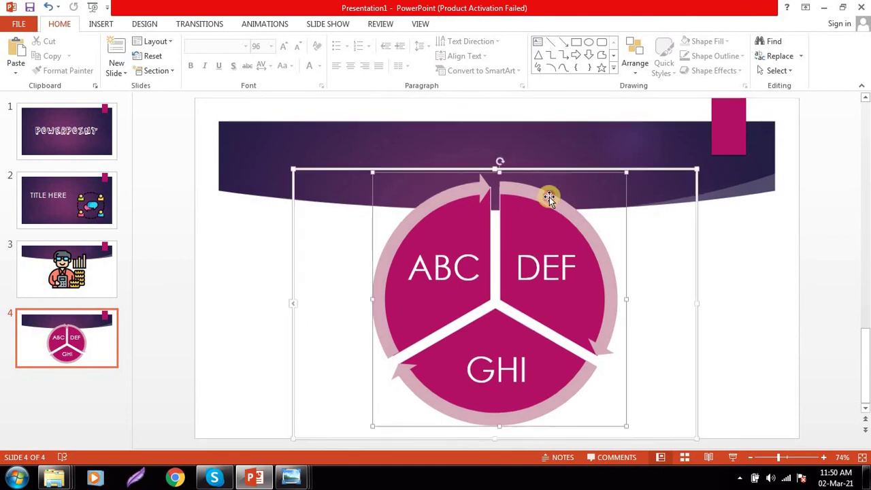
{"action": "left_click", "coordinate": [637, 175]}
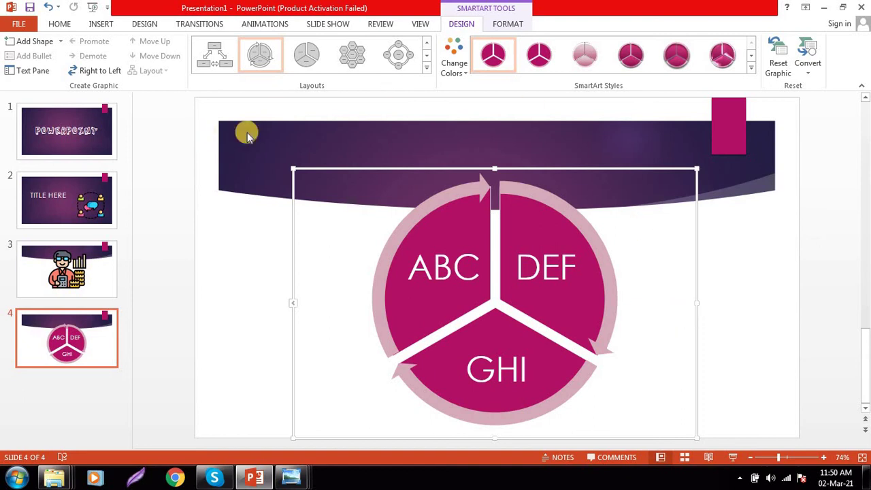
{"action": "right_click", "coordinate": [599, 168]}
{"action": "key", "text": "Escape"}
{"action": "right_click", "coordinate": [591, 166]}
{"action": "right_click", "coordinate": [586, 170]}
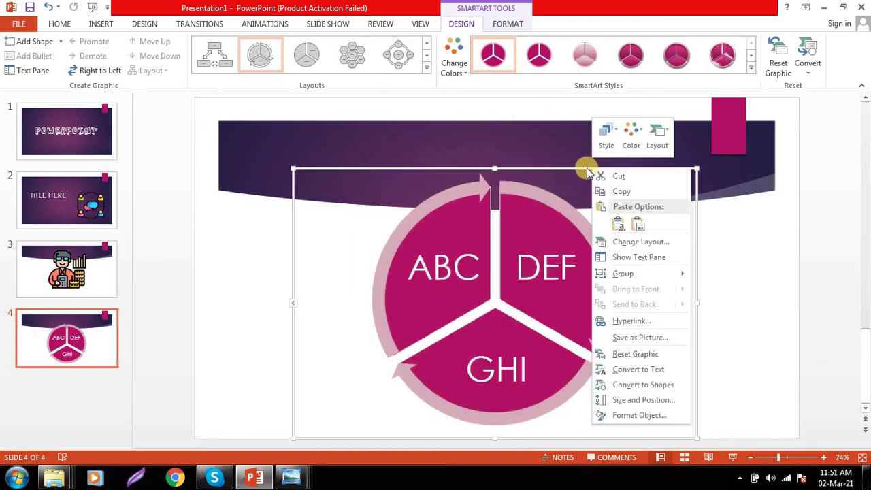
{"action": "left_click", "coordinate": [638, 340]}
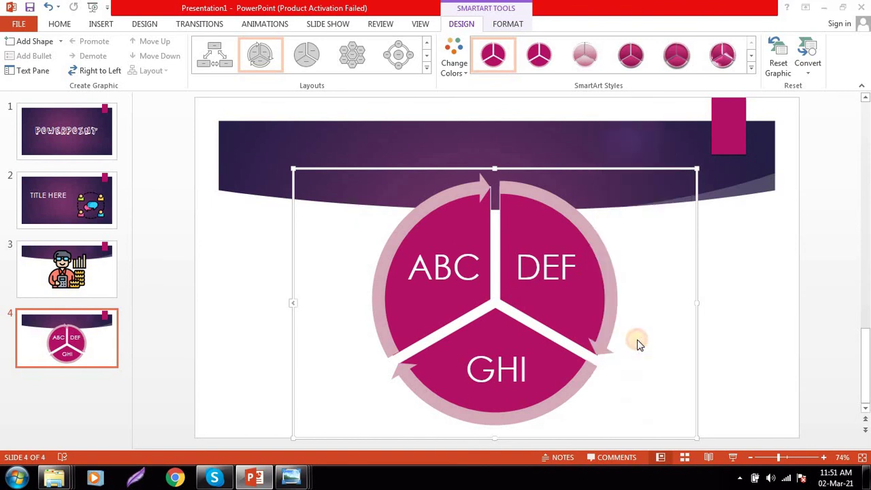
{"action": "left_click", "coordinate": [330, 288]}
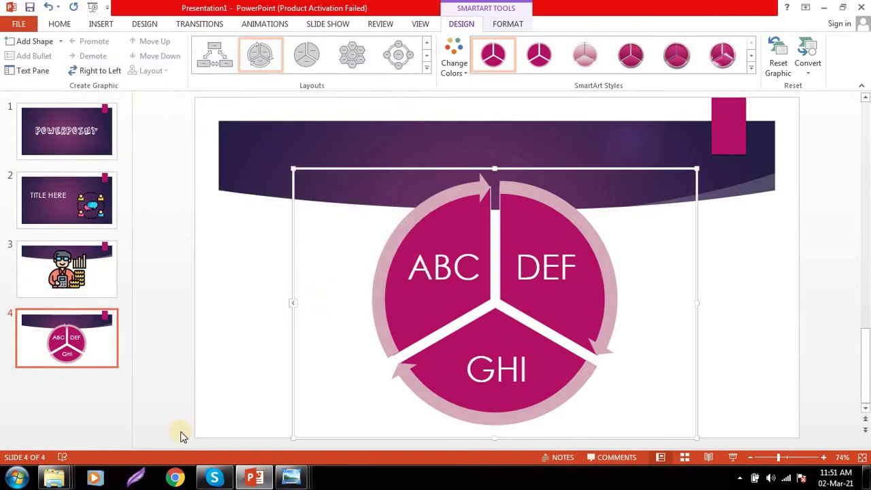
View Picture5 full screen in Photo Viewer, compare it with slide 4, then minimize the viewer
{"action": "mouse_move", "coordinate": [53, 479]}
{"action": "left_click", "coordinate": [485, 409]}
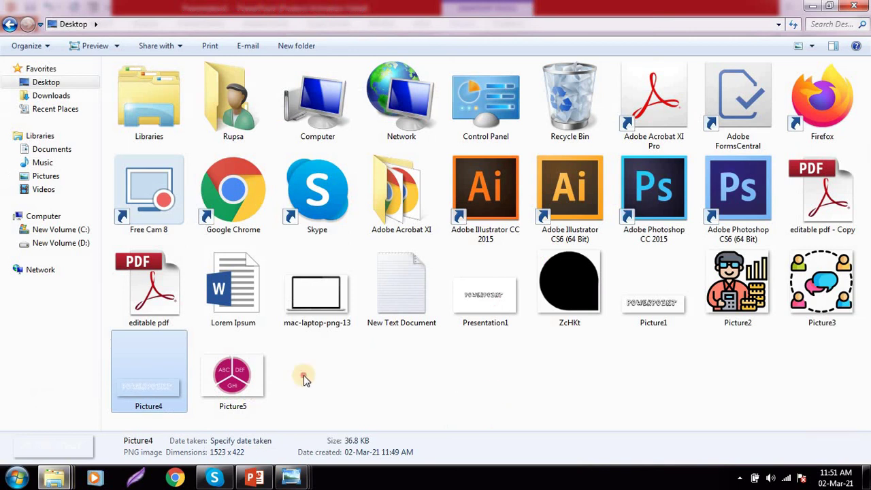
{"action": "double_click", "coordinate": [235, 401]}
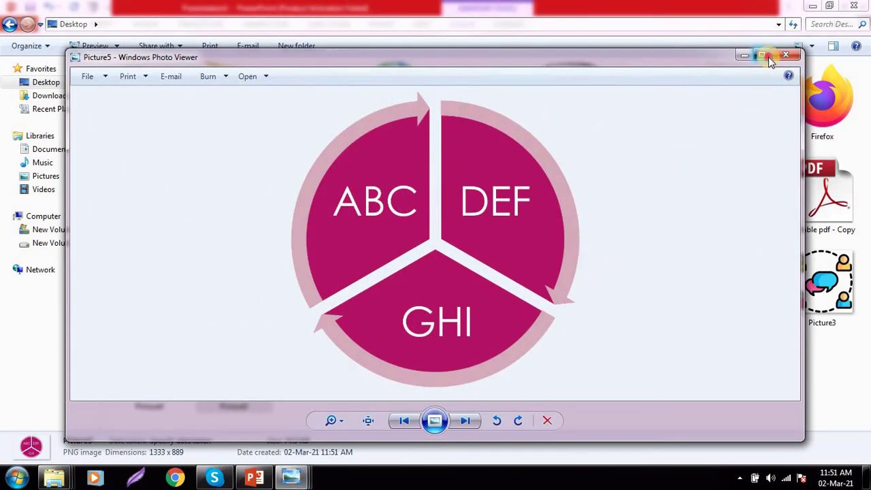
{"action": "left_click", "coordinate": [763, 55]}
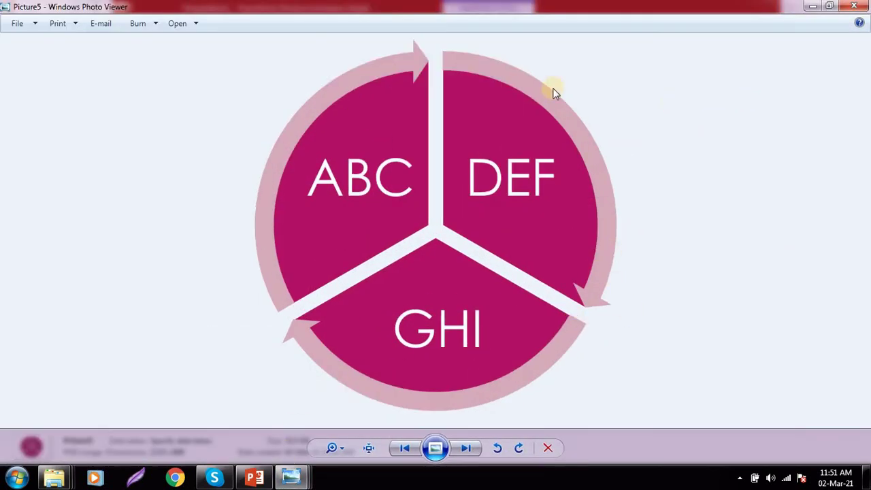
{"action": "left_click", "coordinate": [243, 480]}
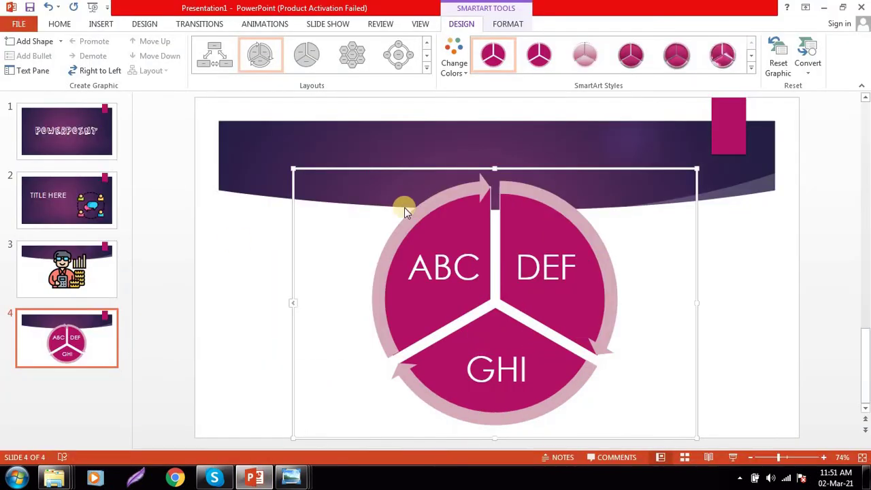
{"action": "left_click", "coordinate": [242, 224]}
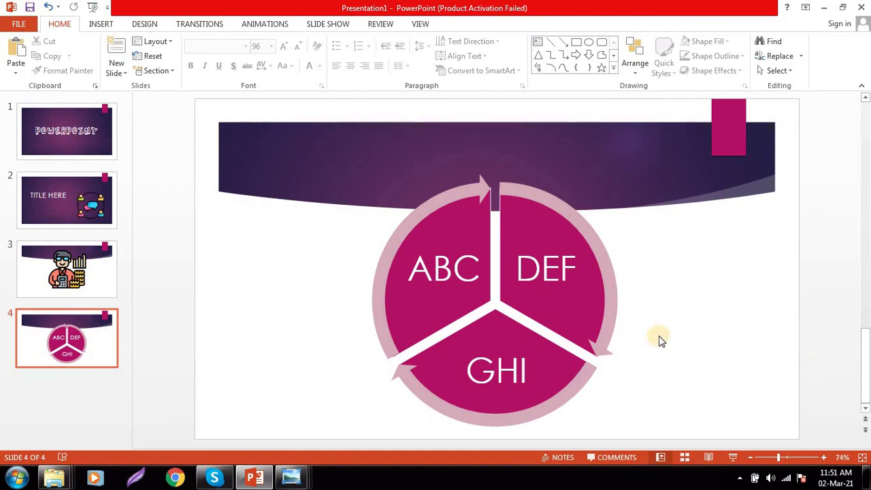
{"action": "mouse_move", "coordinate": [281, 479]}
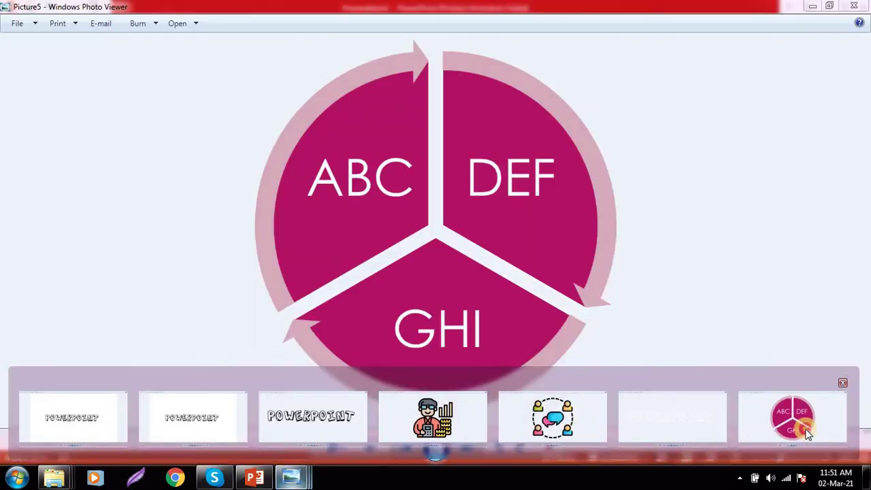
{"action": "left_click", "coordinate": [793, 426]}
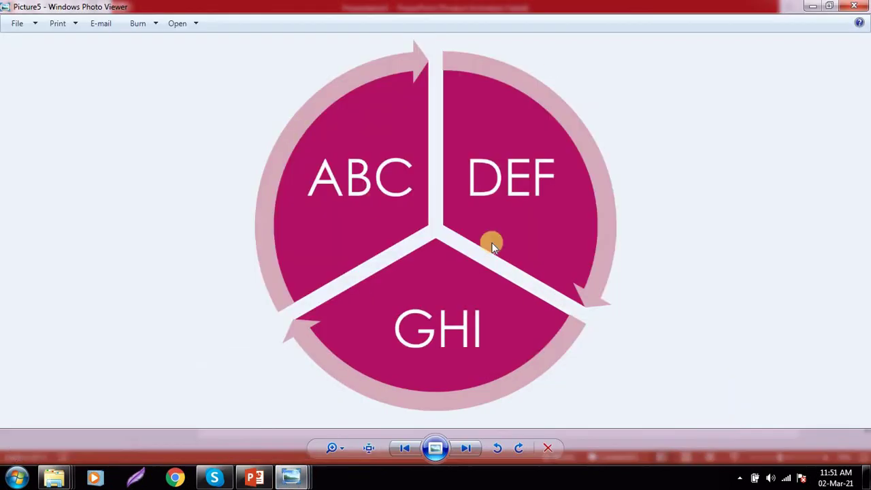
{"action": "left_click", "coordinate": [813, 6]}
{"action": "left_click", "coordinate": [656, 282]}
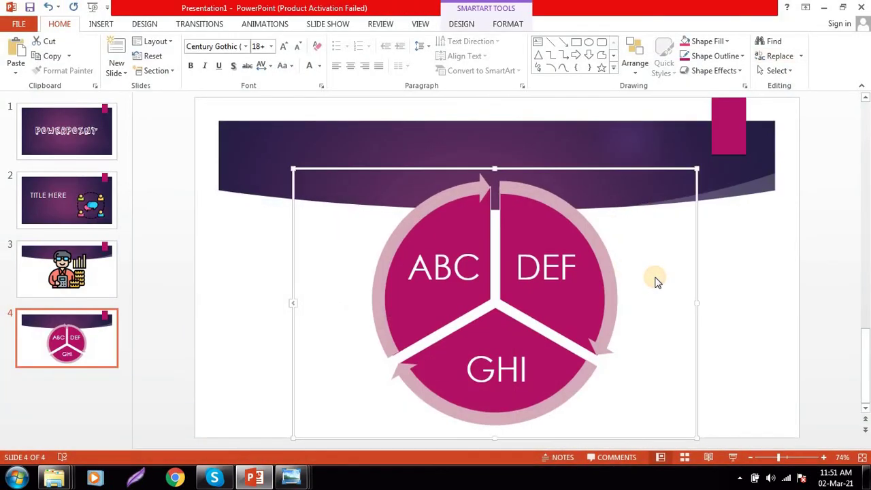